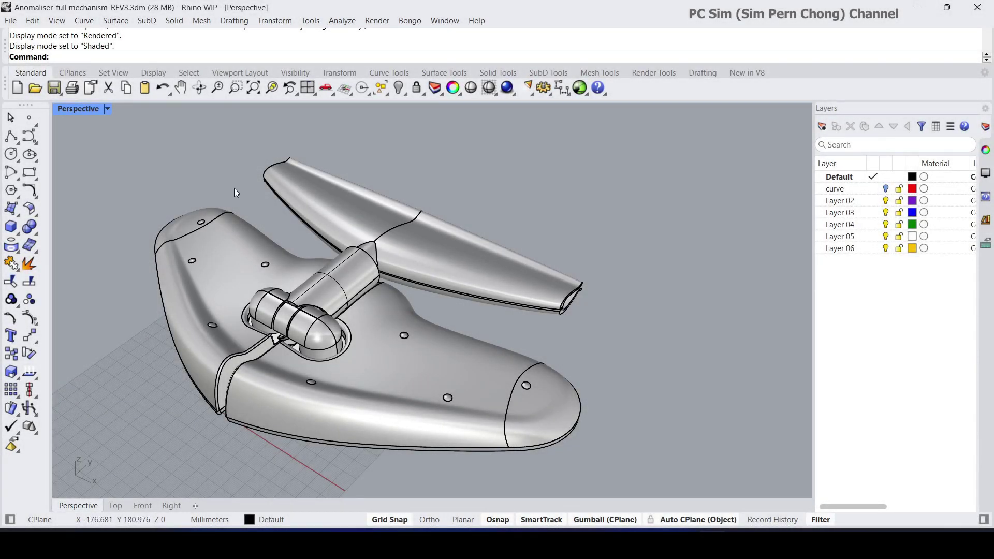
# Orbit the shaded Perspective view to a fresh three-quarter angle on the model
pyautogui.moveTo(234, 188); pyautogui.dragTo(269, 173, button='right')
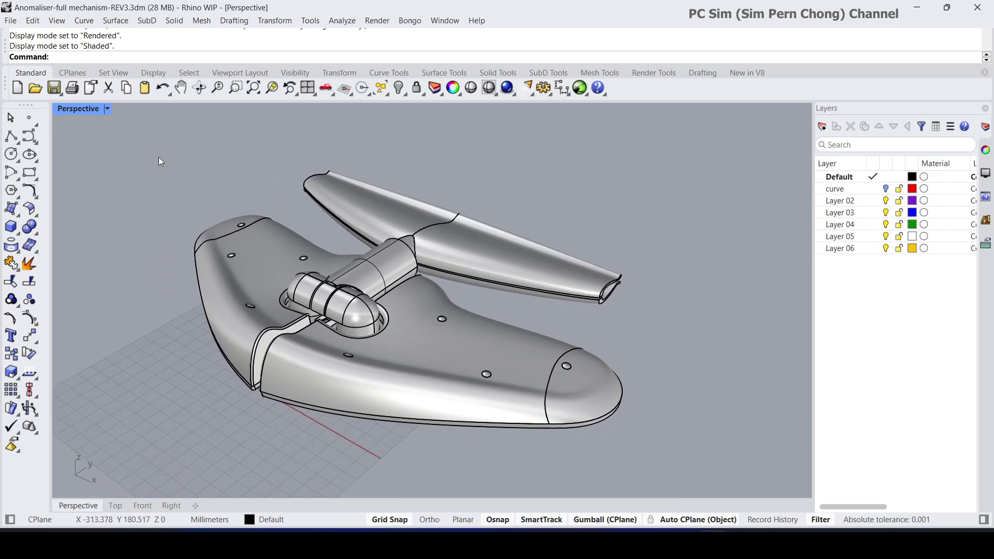
# Save the current perspective camera as a named view called View-1
pyautogui.click(78, 110)
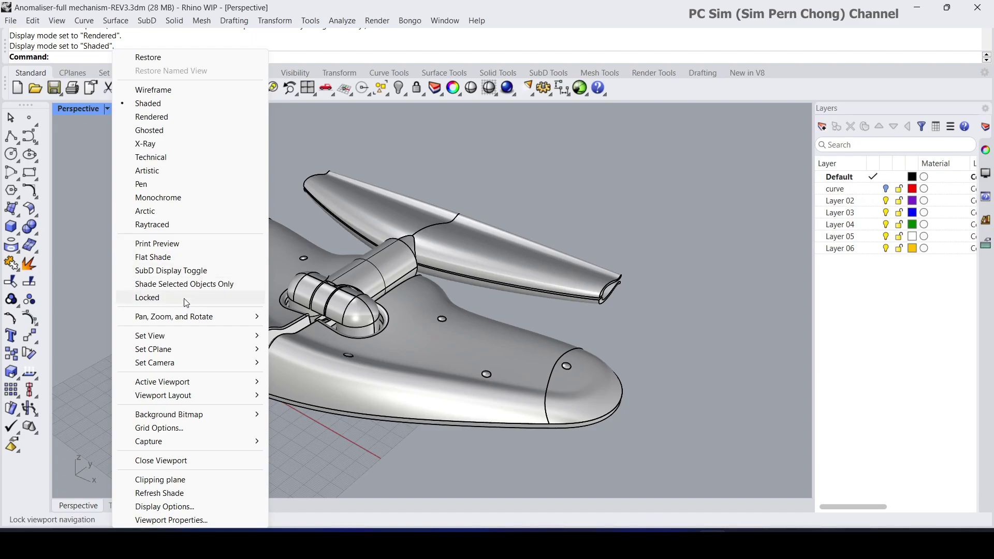
pyautogui.moveTo(176, 337)
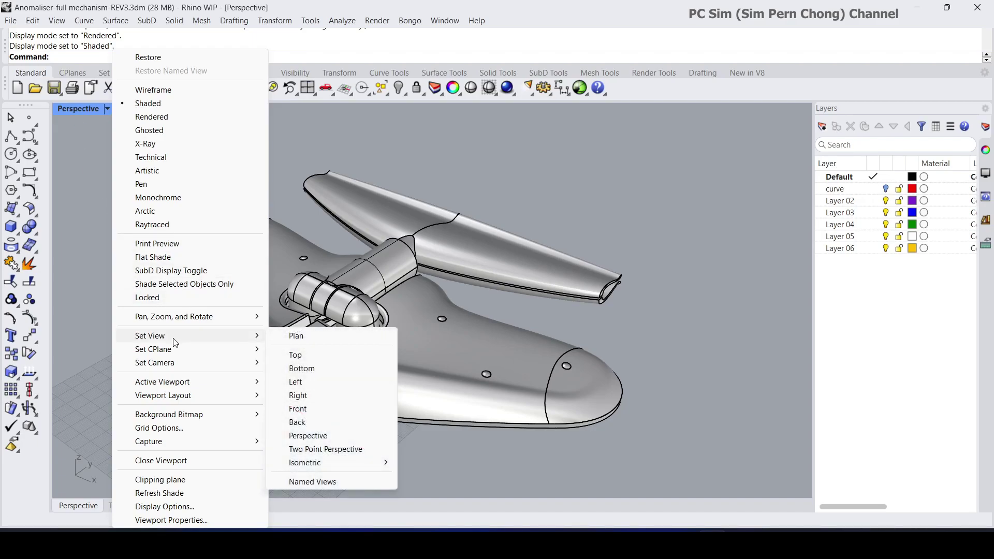
pyautogui.click(321, 481)
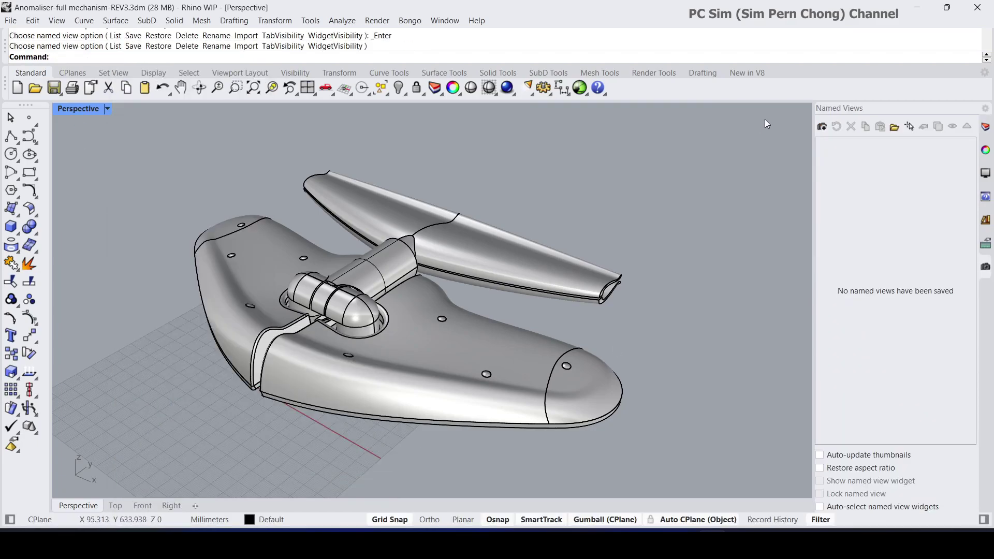
pyautogui.click(823, 127)
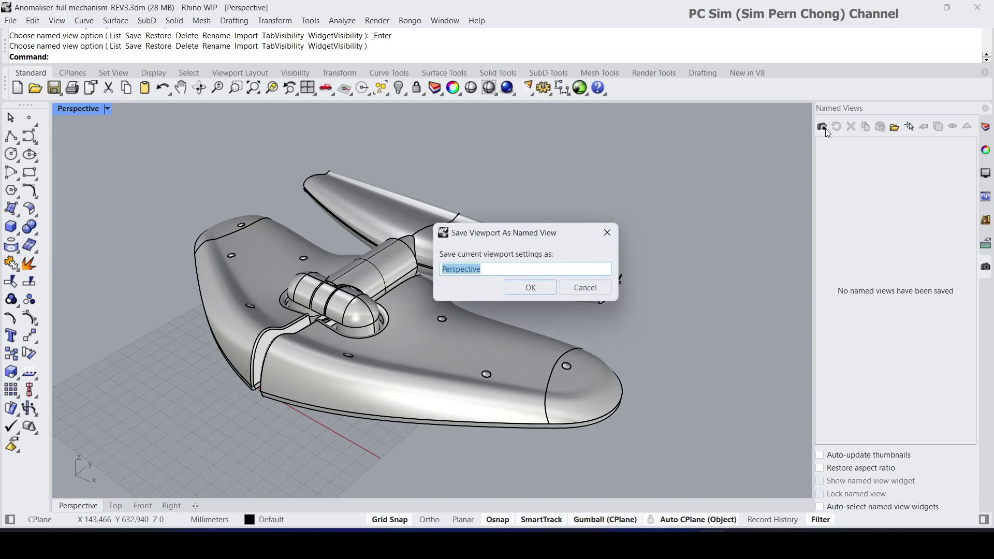
pyautogui.click(492, 271)
pyautogui.moveTo(491, 271); pyautogui.dragTo(437, 272)
pyautogui.write('View-1')
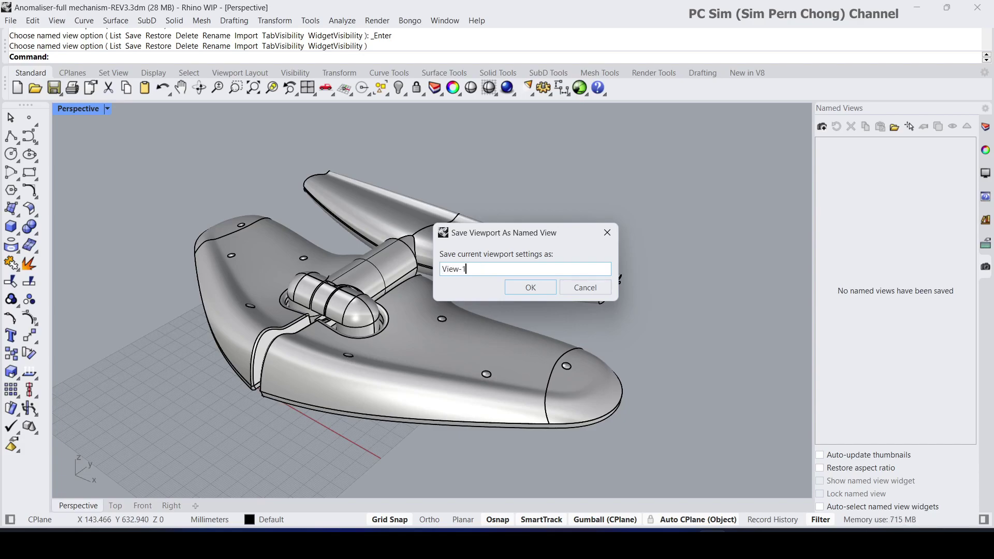
# Confirm the View-1 named view, then tilt the camera slightly away from it
pyautogui.click(531, 288)
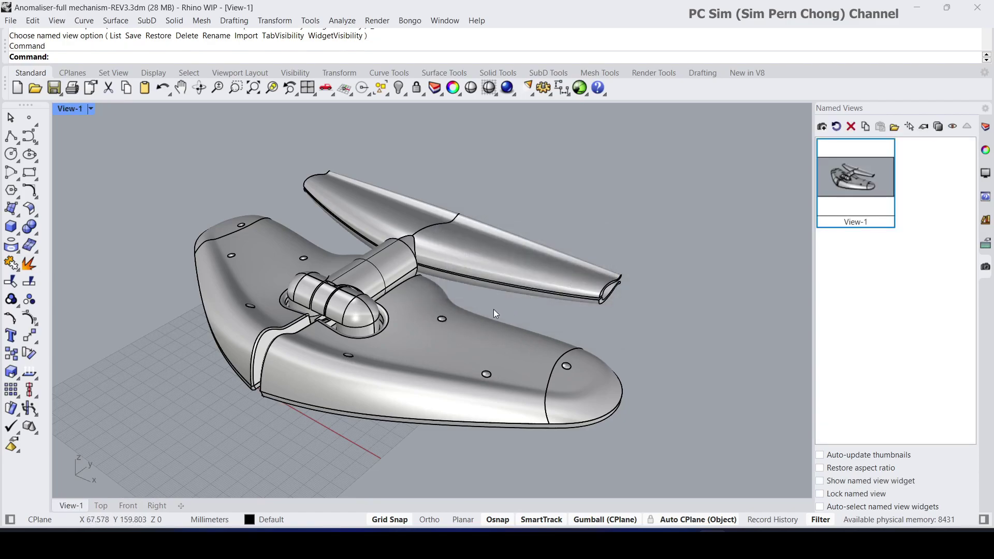
pyautogui.moveTo(493, 309); pyautogui.dragTo(480, 316, button='right')
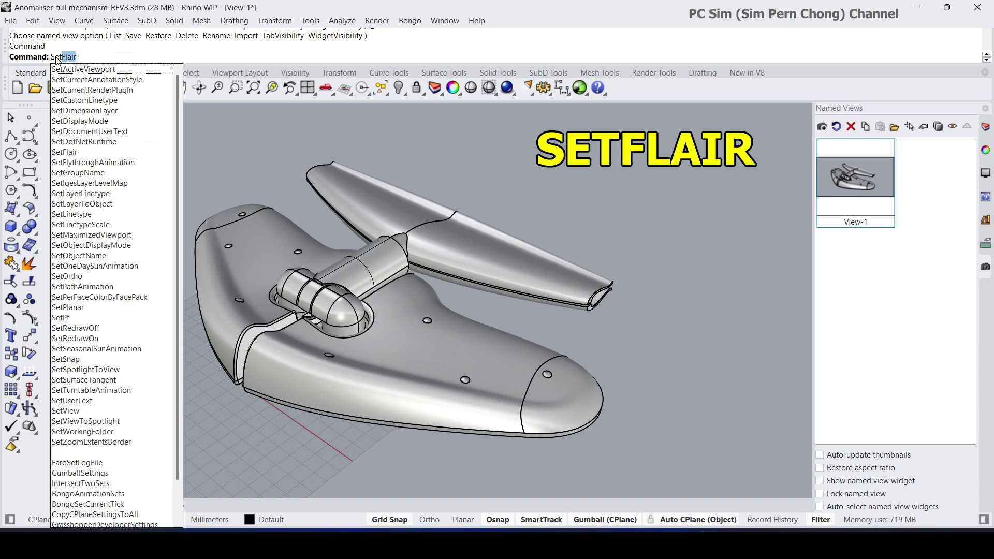
# Run SetFlair and choose Cartoon for bold outlines and light-blue toon shading
pyautogui.press('Return')
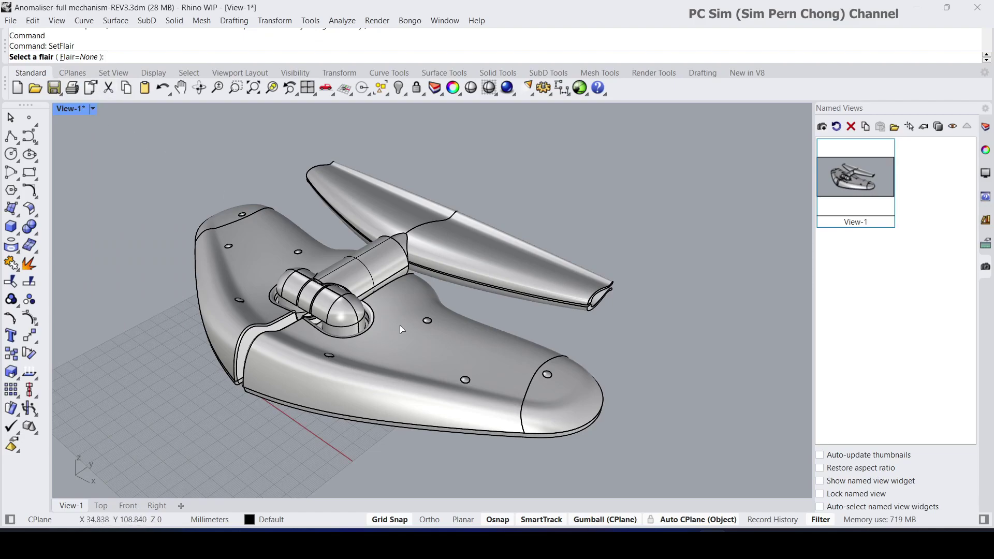
pyautogui.click(87, 58)
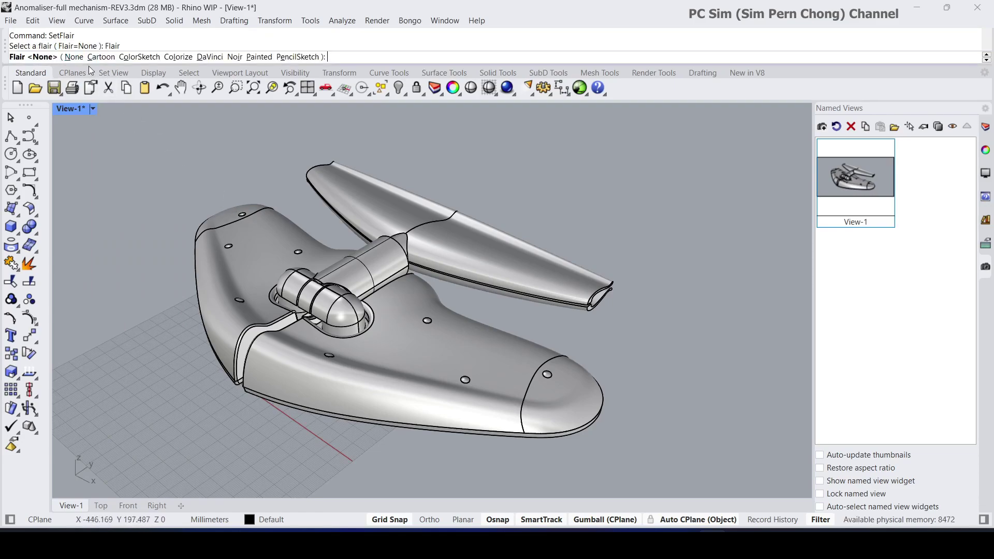
pyautogui.click(97, 57)
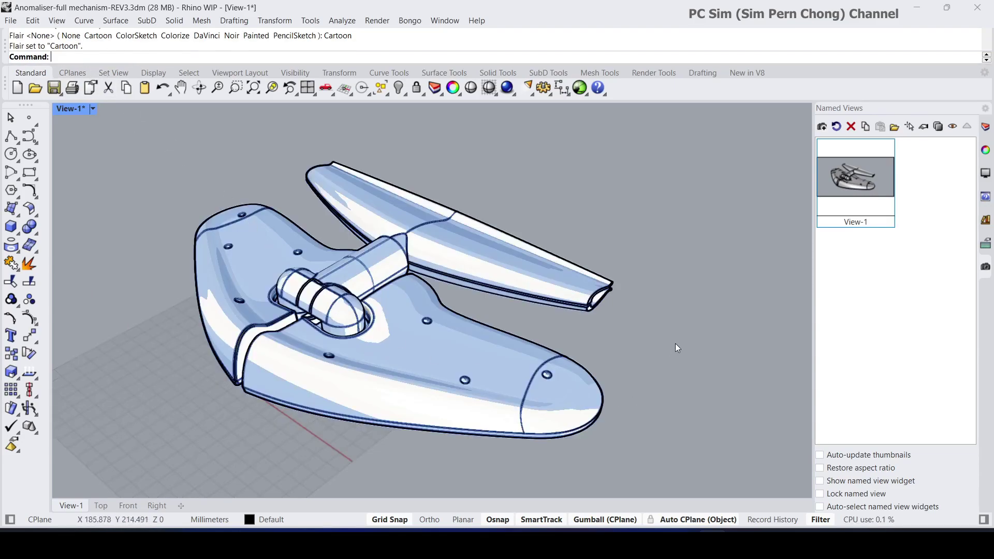
# Switch the viewport to Raytraced, then back to Rendered display
pyautogui.click(68, 113)
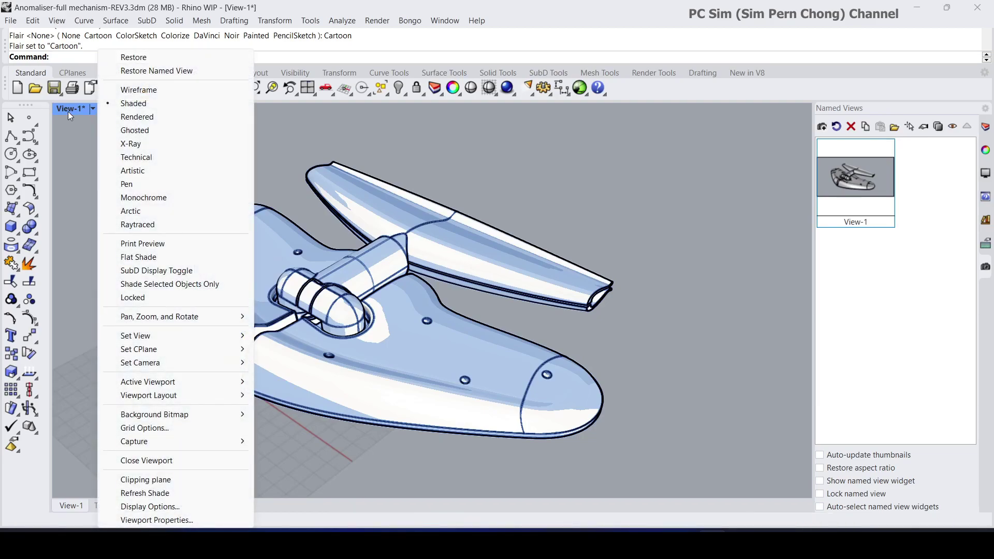
pyautogui.click(132, 227)
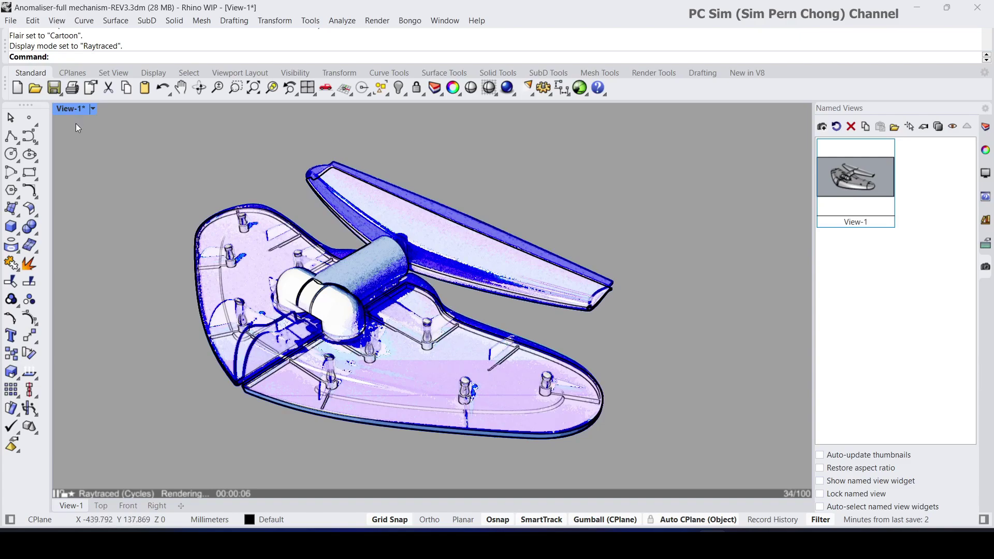
pyautogui.click(68, 110)
pyautogui.click(136, 117)
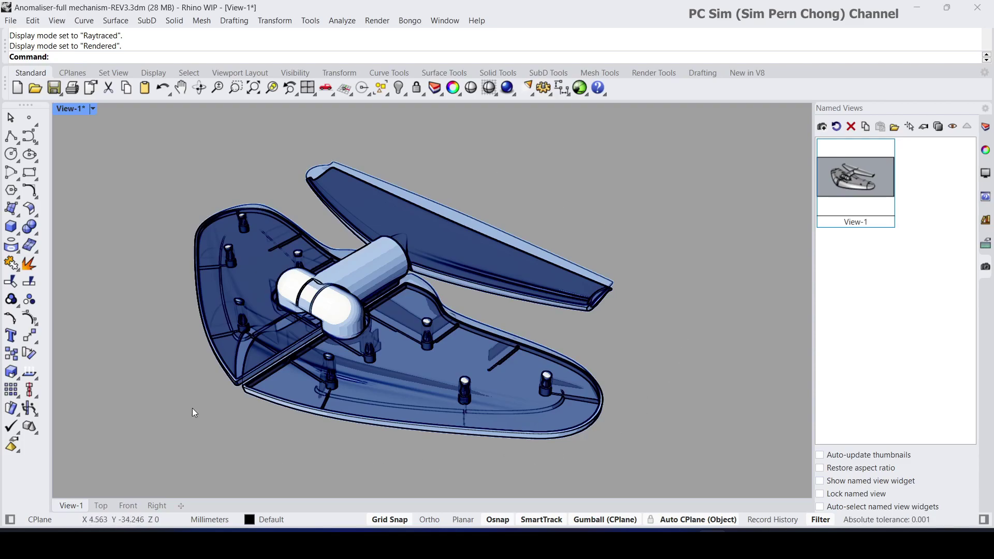
# Turn on Show Ground Plane with the GroundPlane command
pyautogui.write('G')
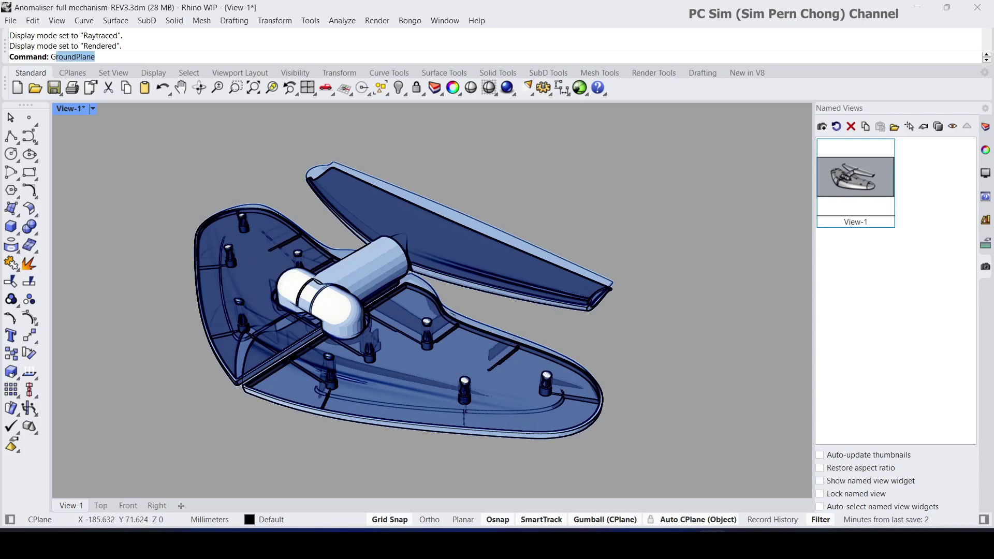
pyautogui.write('rou')
pyautogui.press('Return')
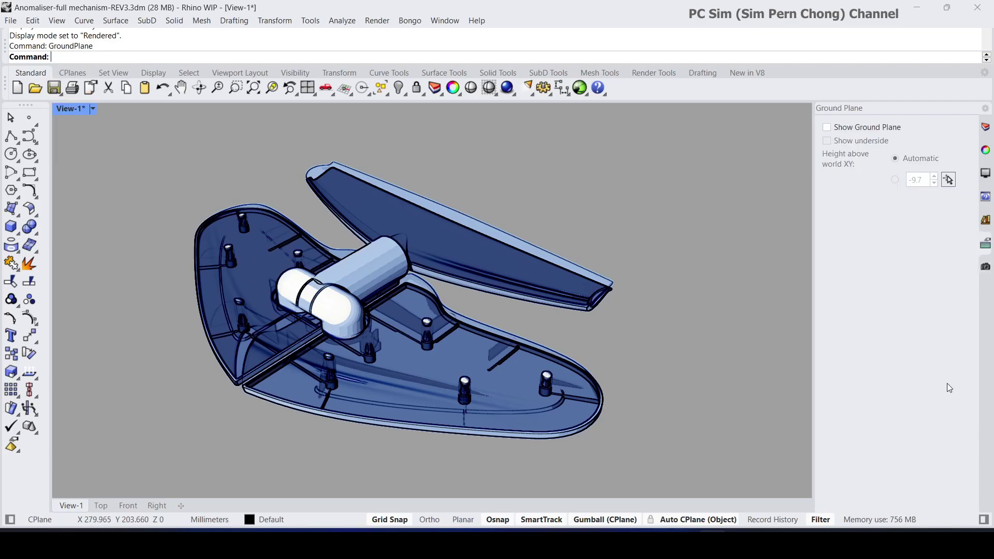
pyautogui.click(827, 128)
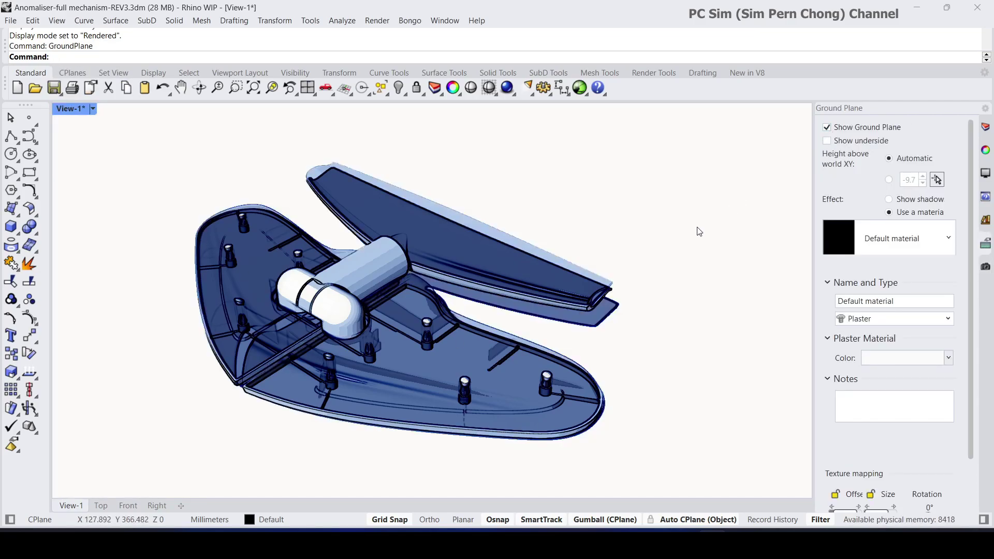
# Restore the camera to the saved View-1 named view
pyautogui.moveTo(628, 299); pyautogui.dragTo(754, 271, button='right')
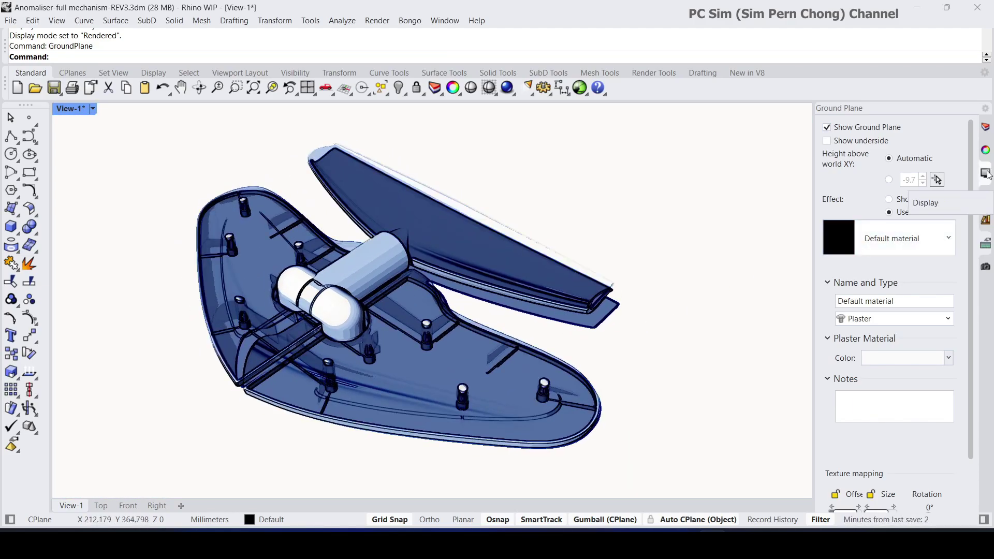
pyautogui.click(986, 269)
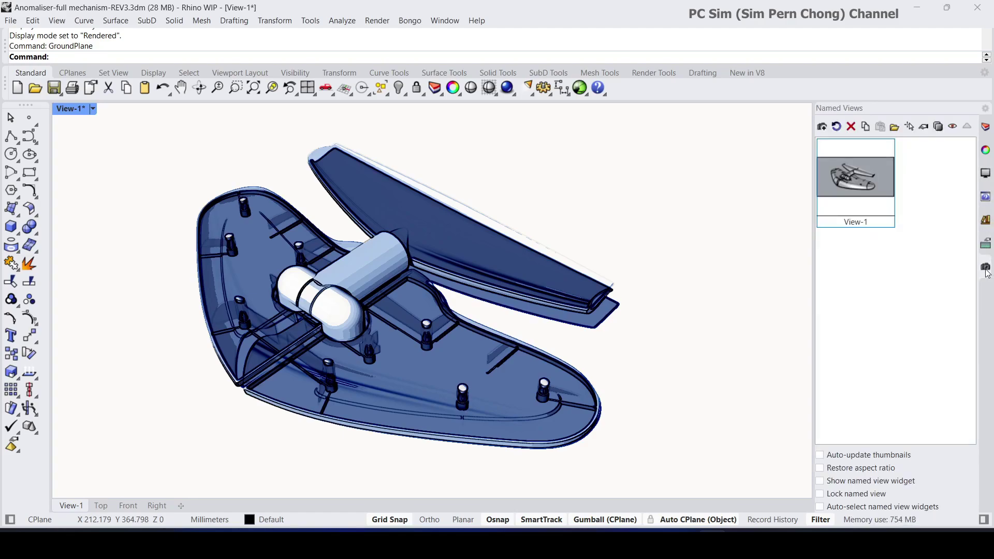
pyautogui.doubleClick(843, 173)
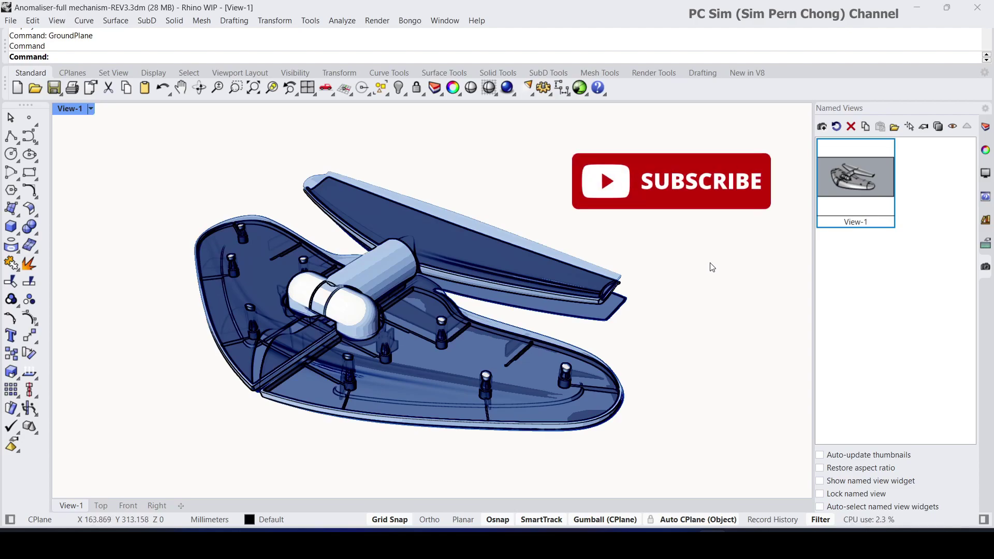
pyautogui.click(89, 109)
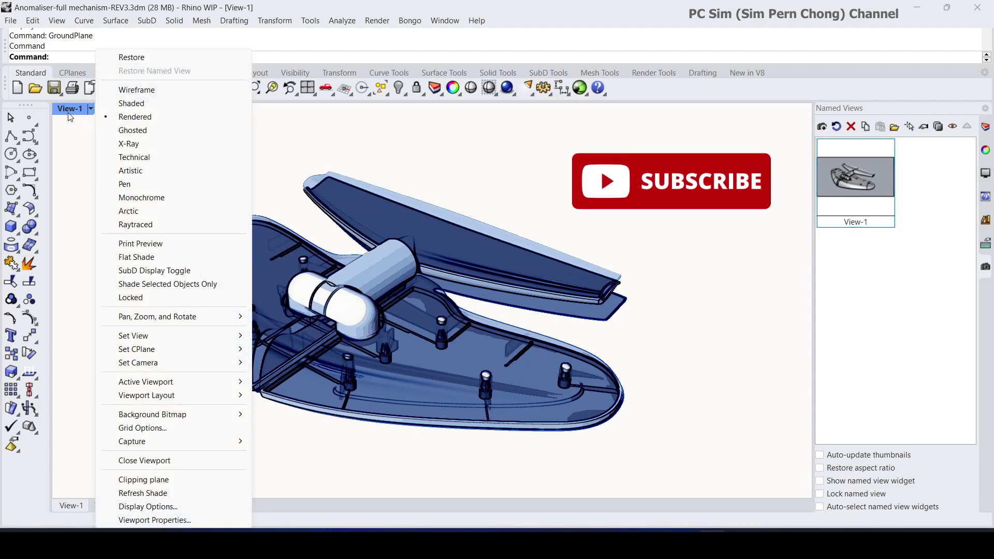
pyautogui.click(133, 225)
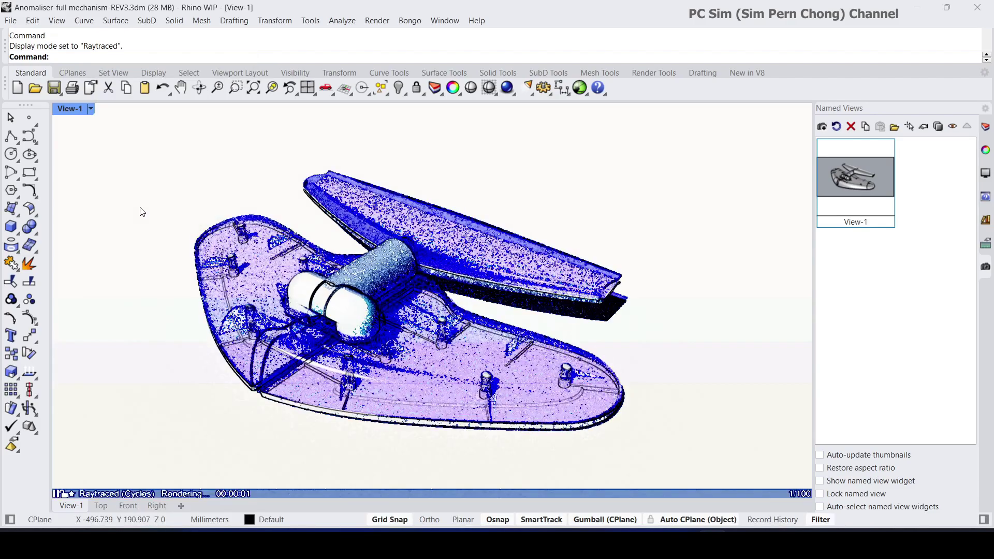
pyautogui.click(63, 111)
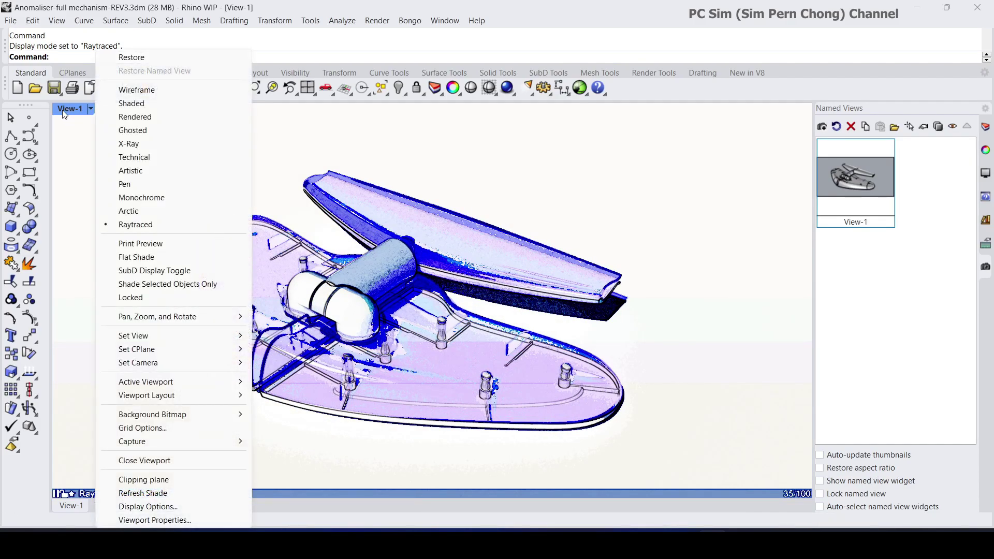
pyautogui.click(123, 119)
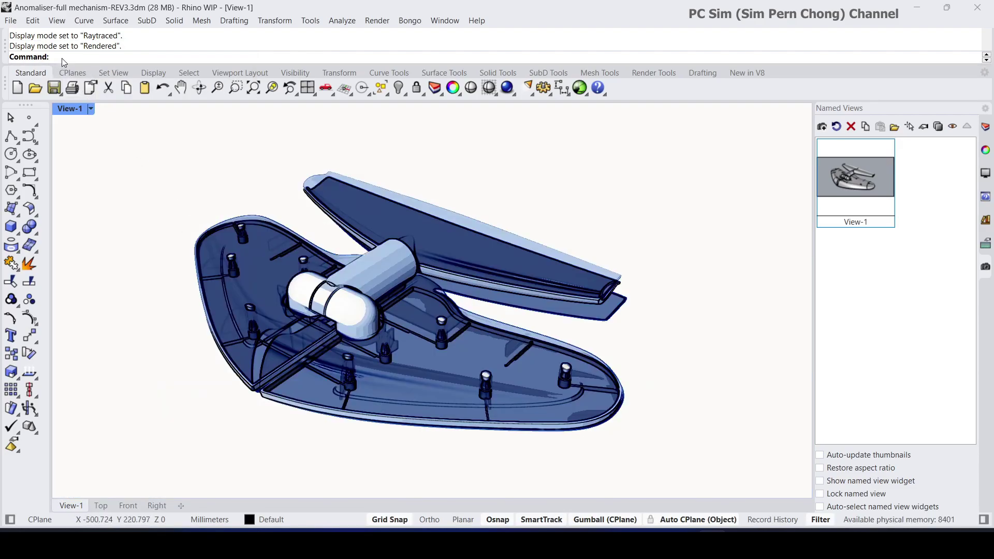
# Try the ColorSketch, Colorize and DaVinci flairs on the viewport in turn
pyautogui.write('SetFlair')
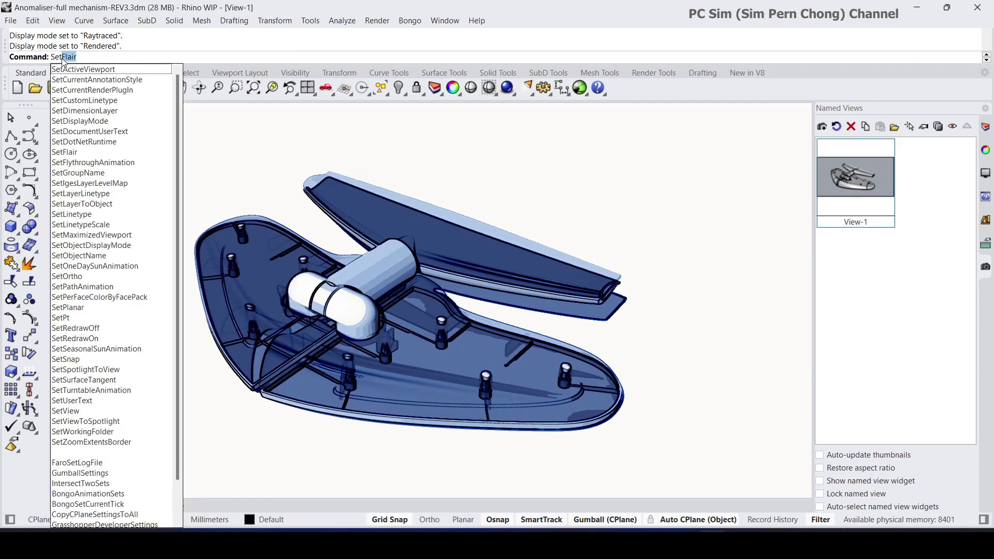
pyautogui.press('Return')
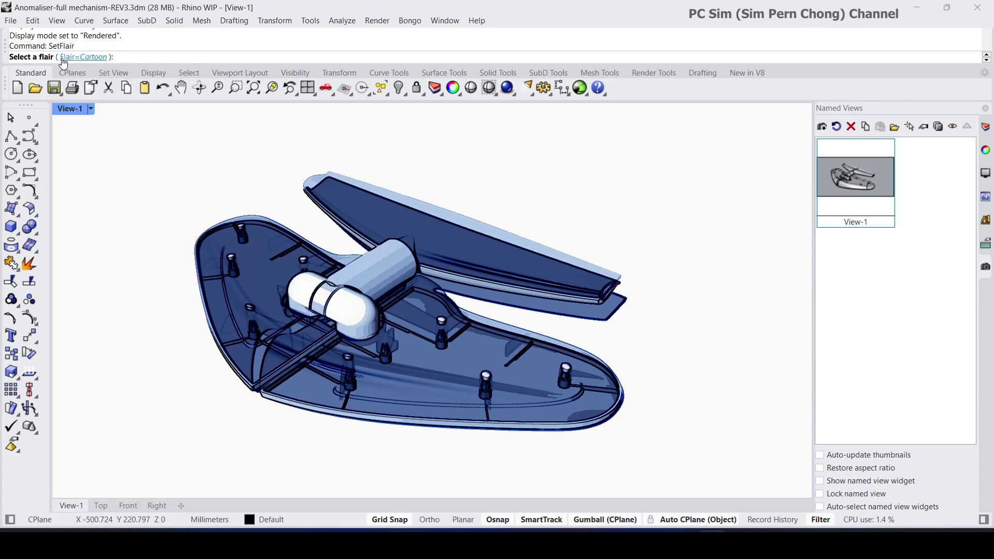
pyautogui.click(89, 58)
pyautogui.click(148, 58)
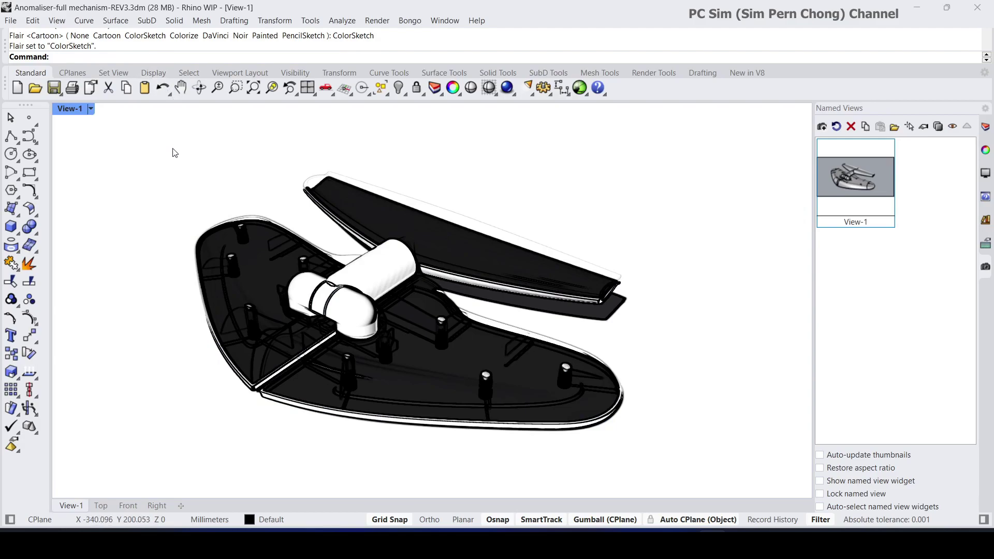
pyautogui.press('Return')
pyautogui.click(97, 58)
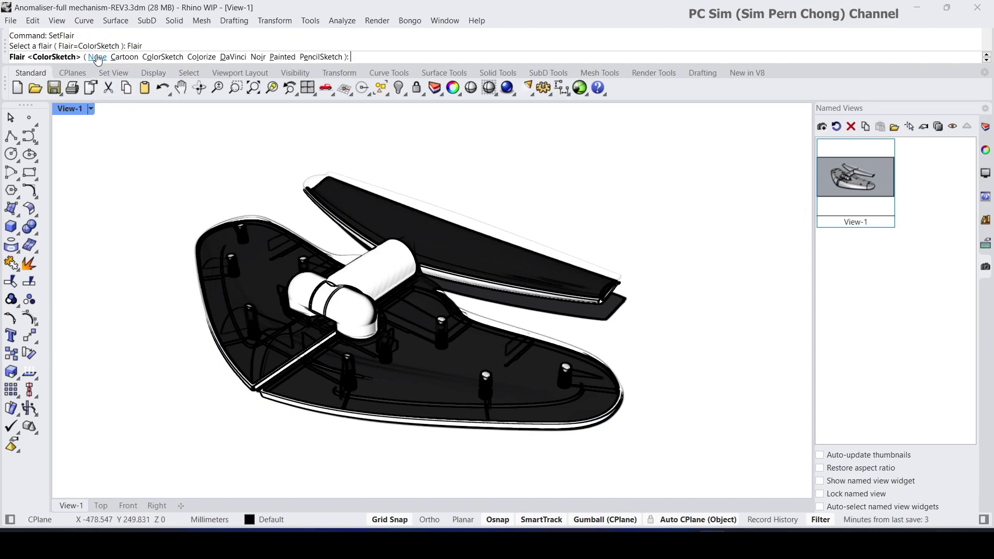
pyautogui.click(202, 57)
pyautogui.press('Return')
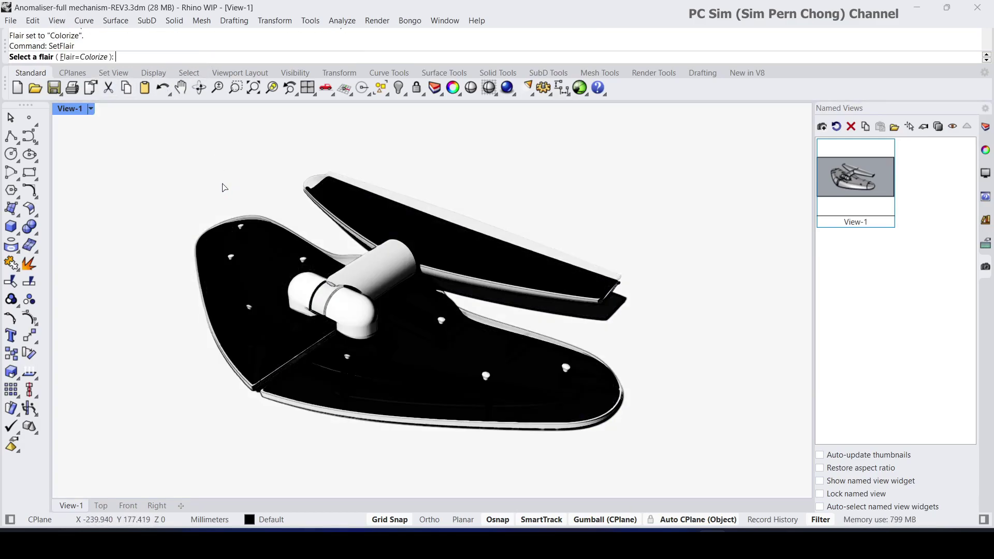
pyautogui.click(96, 57)
pyautogui.click(215, 58)
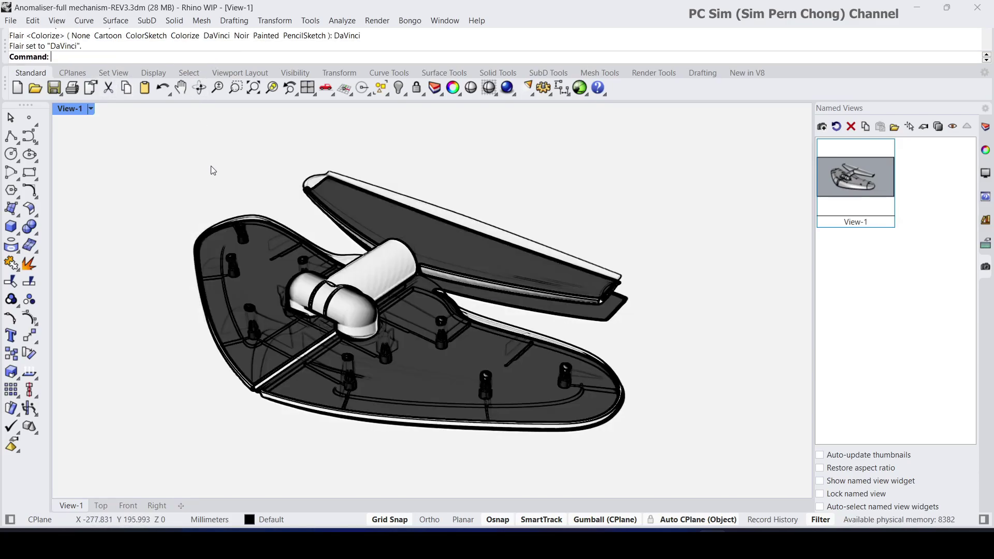
# Try the Noir, Painted and PencilSketch flairs, then settle on Cartoon
pyautogui.press('Return')
pyautogui.click(88, 57)
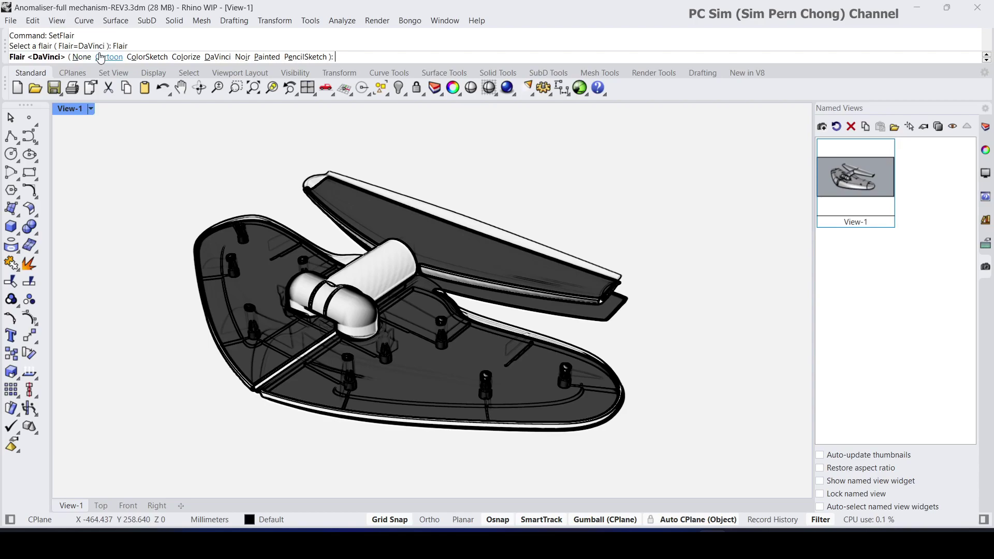
pyautogui.click(237, 58)
pyautogui.press('Return')
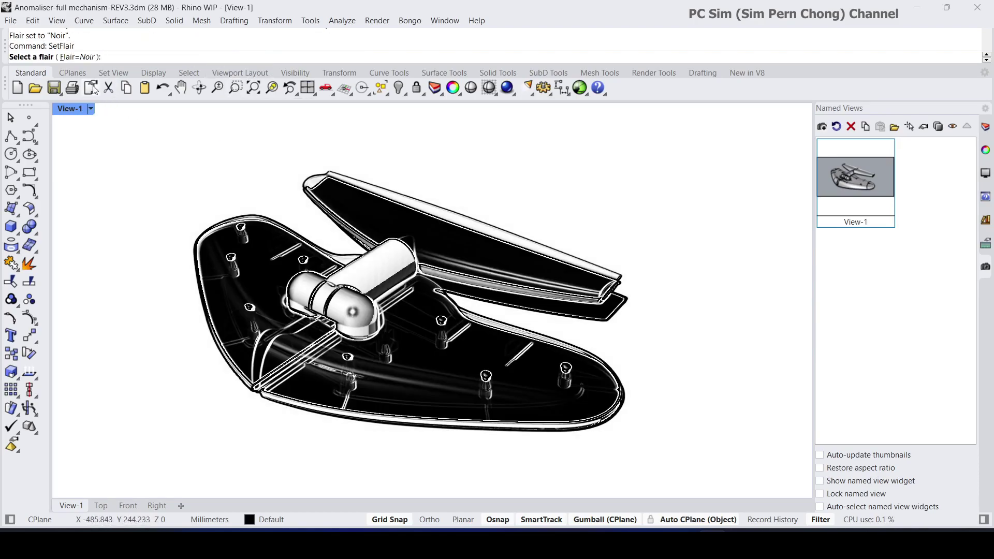
pyautogui.click(82, 57)
pyautogui.click(254, 57)
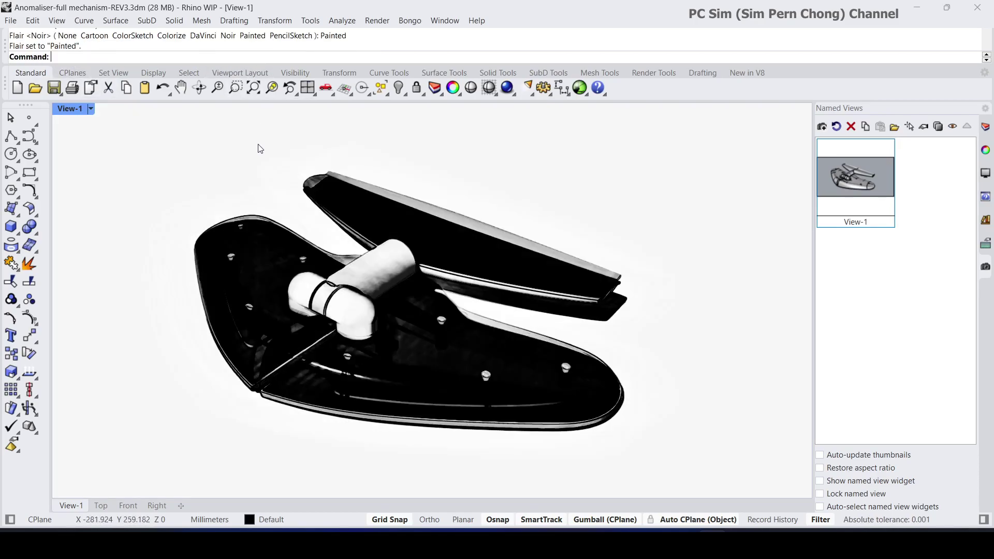
pyautogui.press('Return')
pyautogui.click(82, 56)
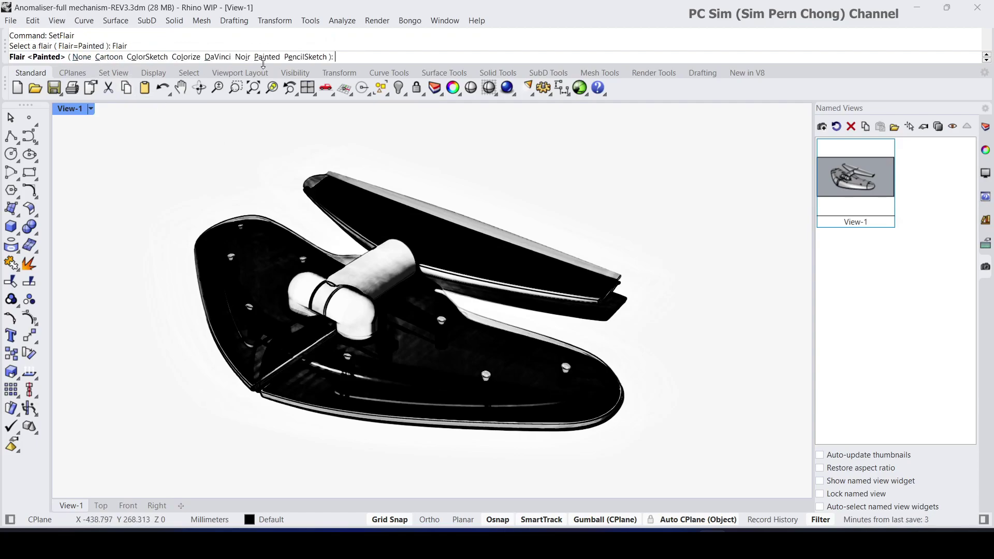
pyautogui.click(298, 57)
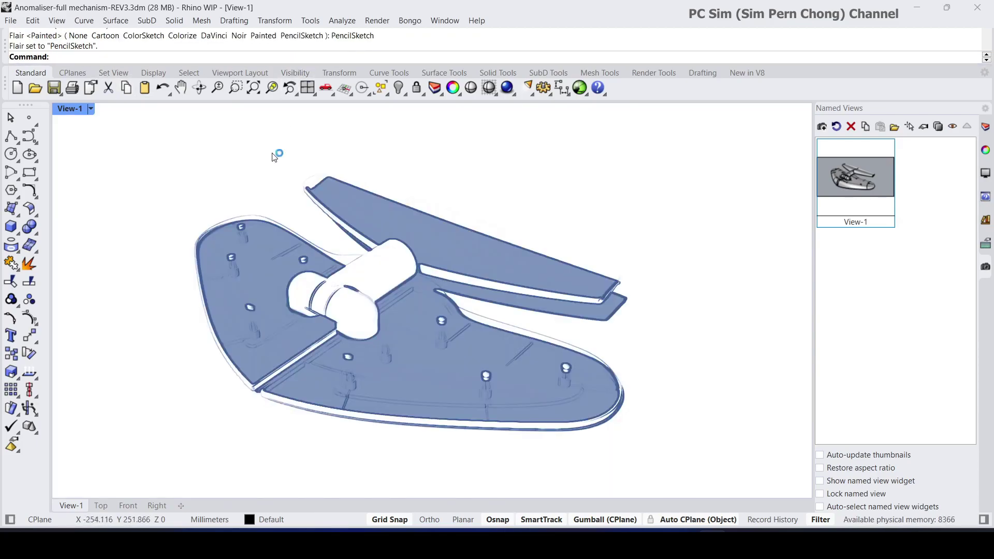
pyautogui.press('Return')
pyautogui.click(82, 57)
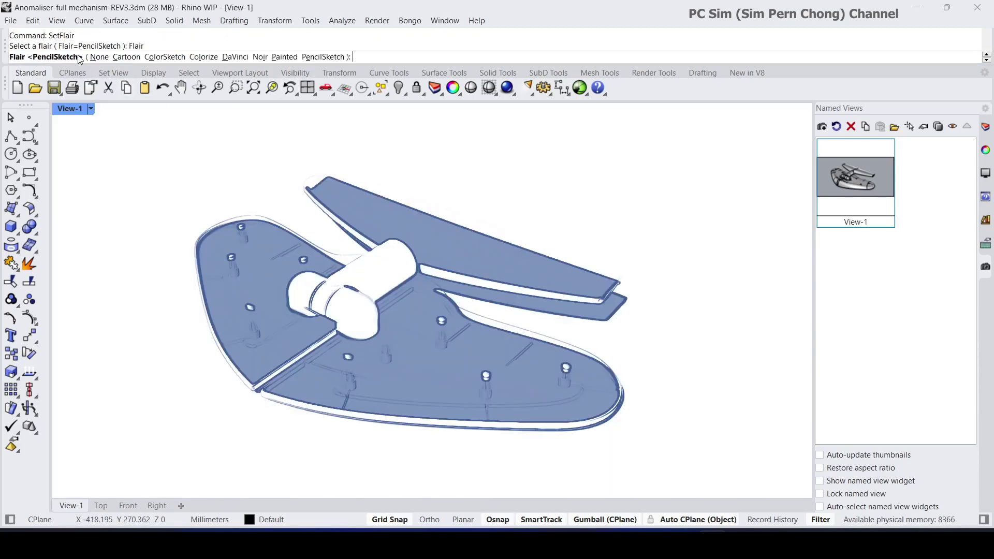
pyautogui.click(126, 57)
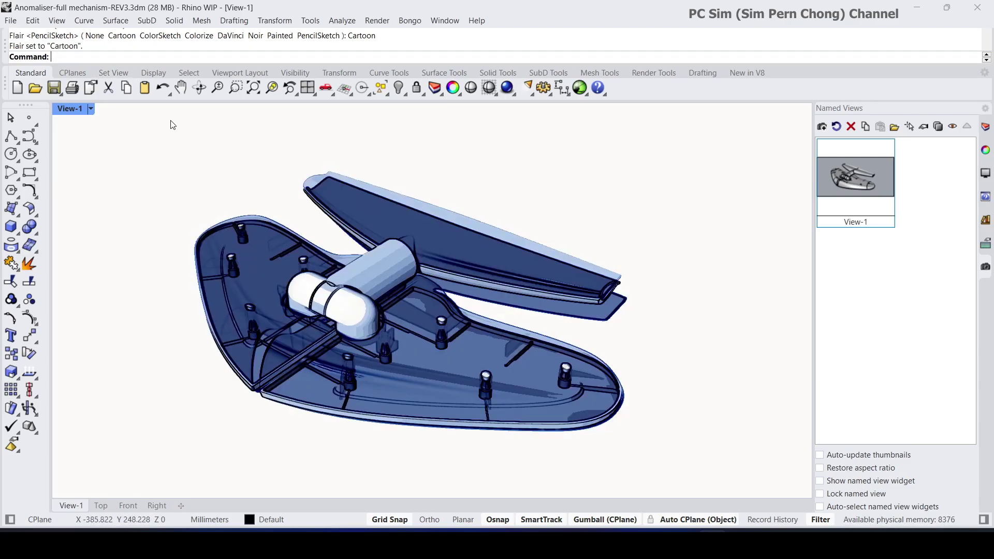
# Set up a viewport capture to file at a custom 1467 x 763 resolution
pyautogui.click(154, 73)
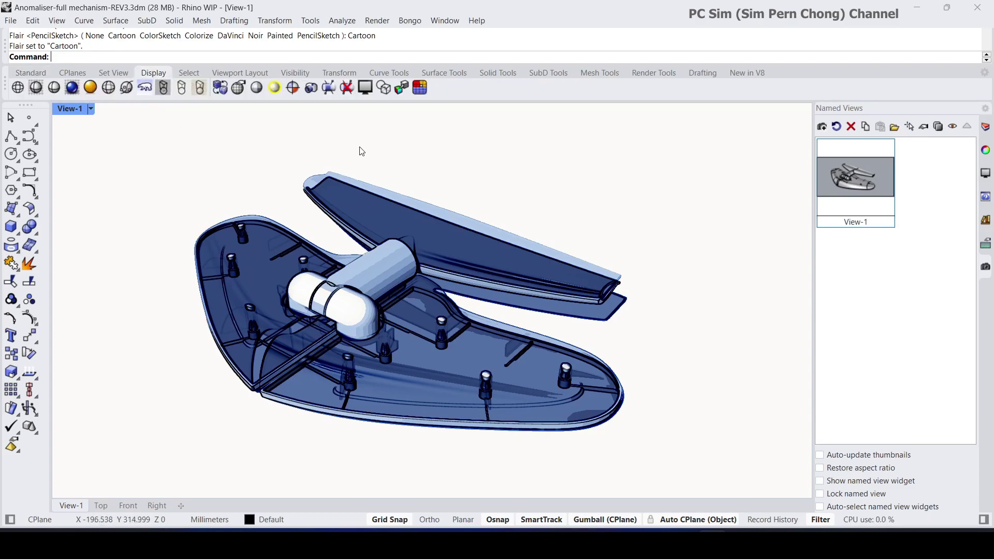
pyautogui.click(311, 91)
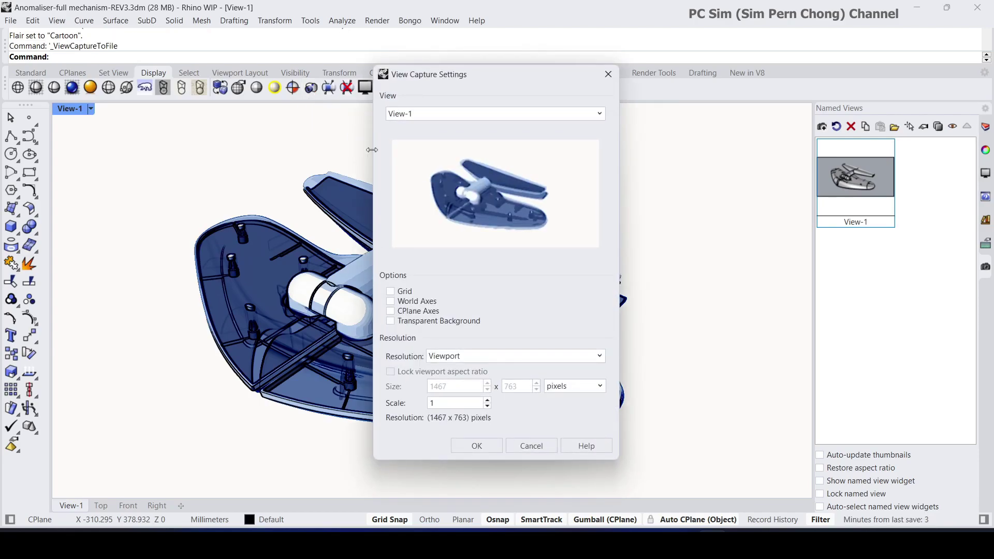
pyautogui.click(499, 360)
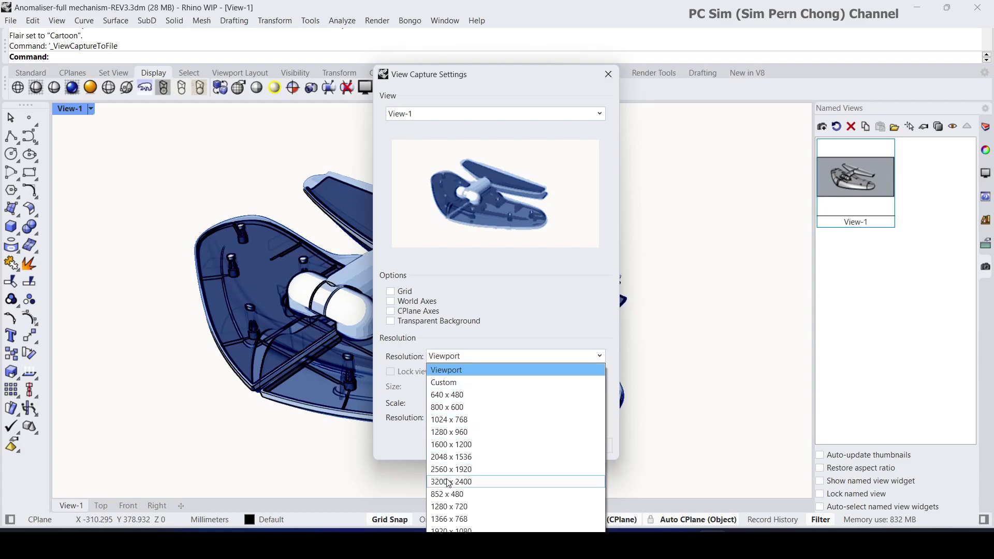
pyautogui.click(443, 383)
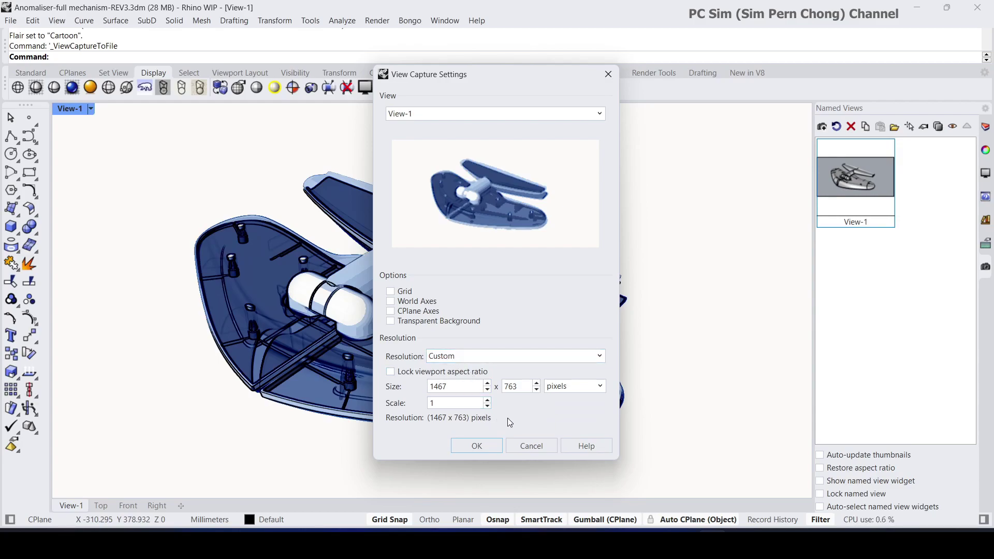
pyautogui.click(482, 447)
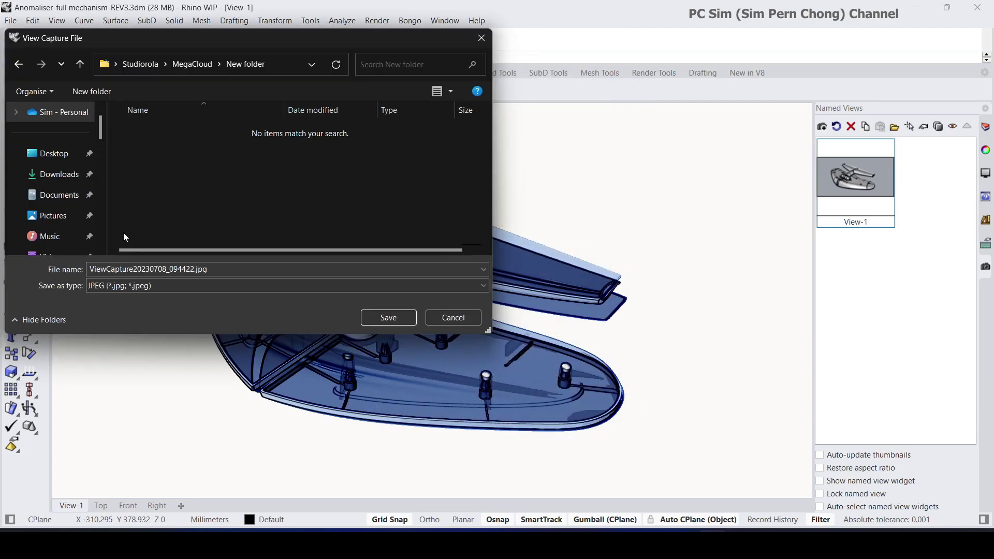
# Save the capture as Flair-1.jpg in the New folder
pyautogui.click(196, 269)
pyautogui.click(195, 269)
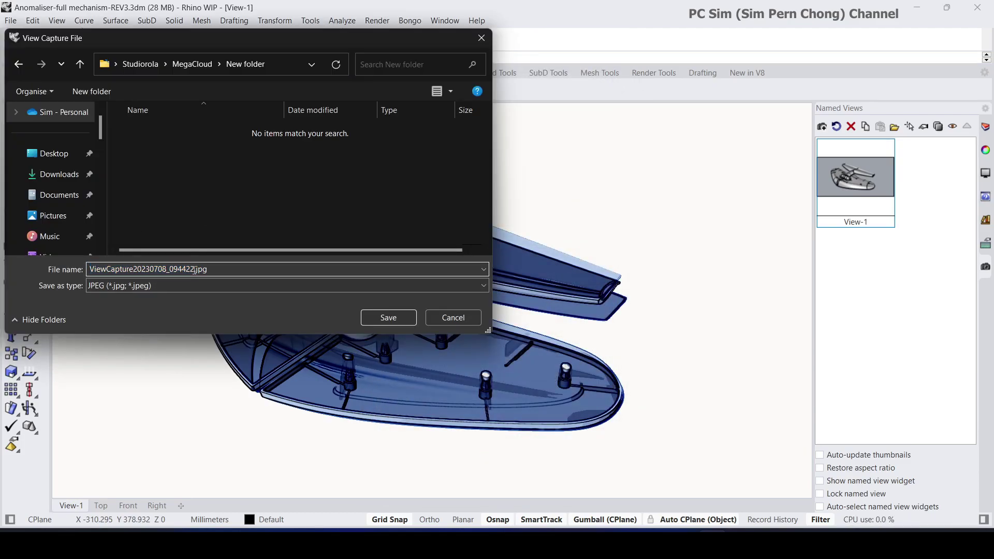
pyautogui.moveTo(195, 268); pyautogui.dragTo(93, 269)
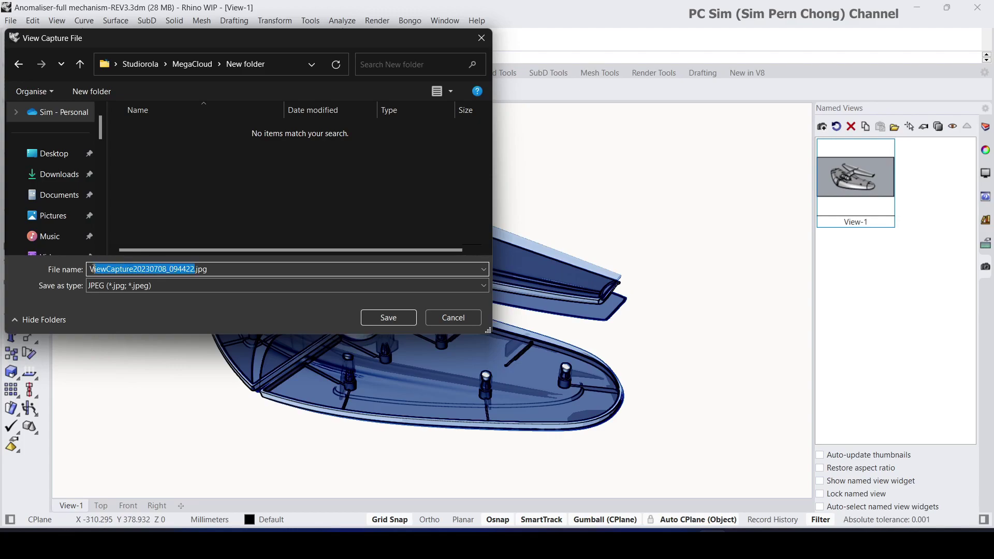
pyautogui.write('Flair-1')
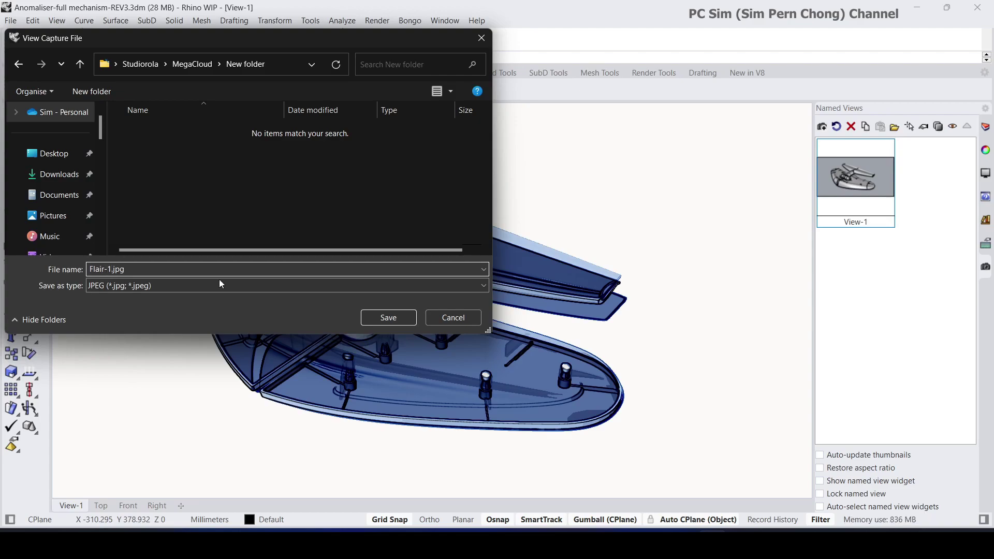
pyautogui.click(376, 316)
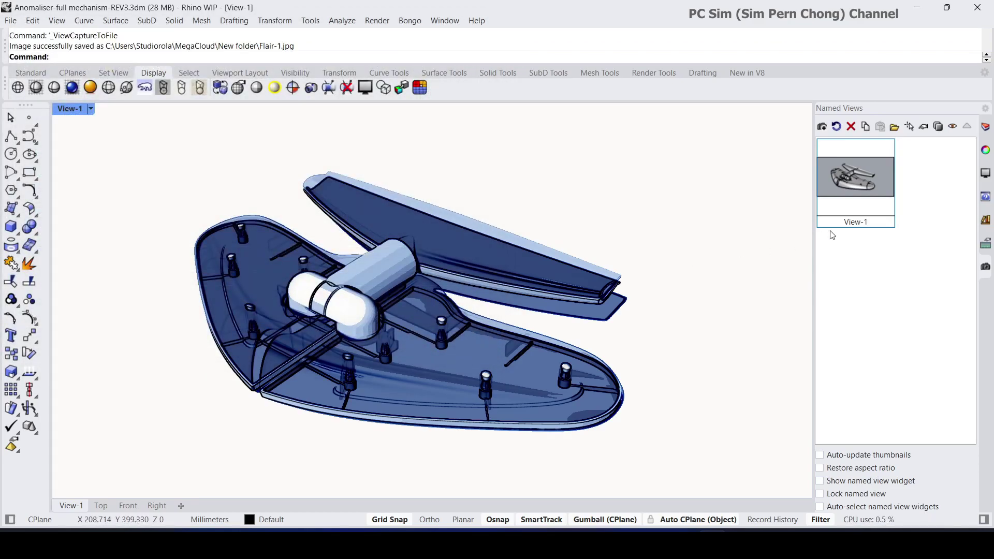
# Apply Decorator's White Eggshell Paint to the right base, left base and blade parts
pyautogui.click(986, 222)
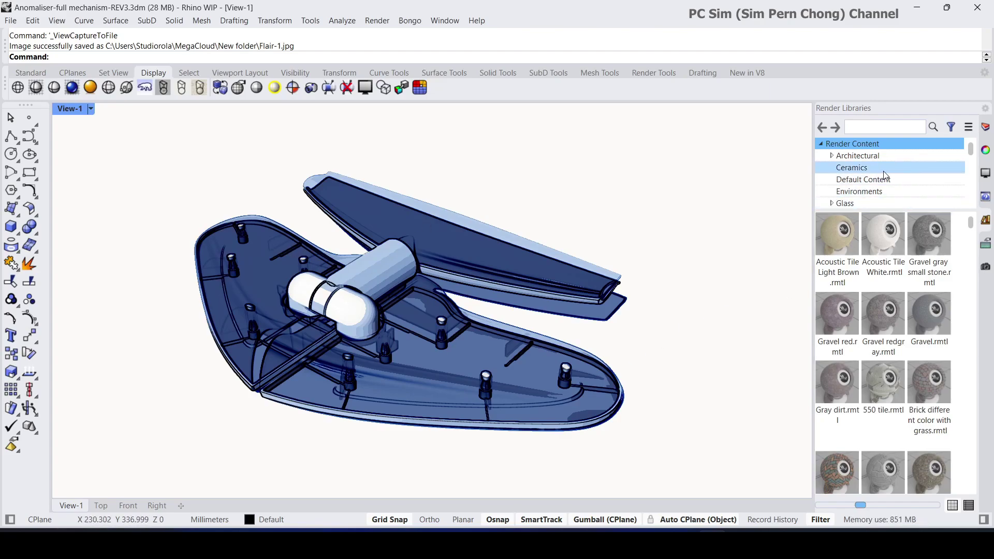
pyautogui.scroll(-3, 916, 176)
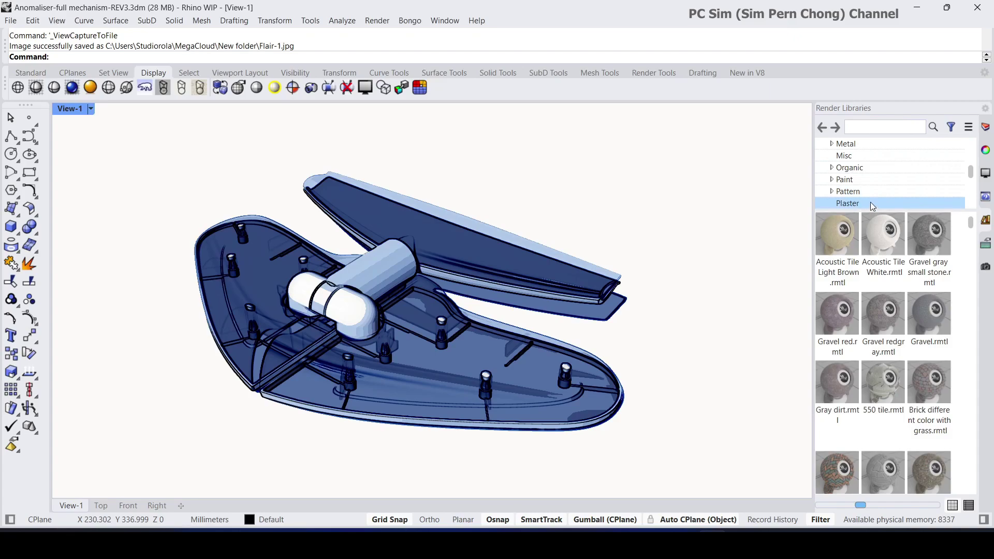
pyautogui.click(872, 181)
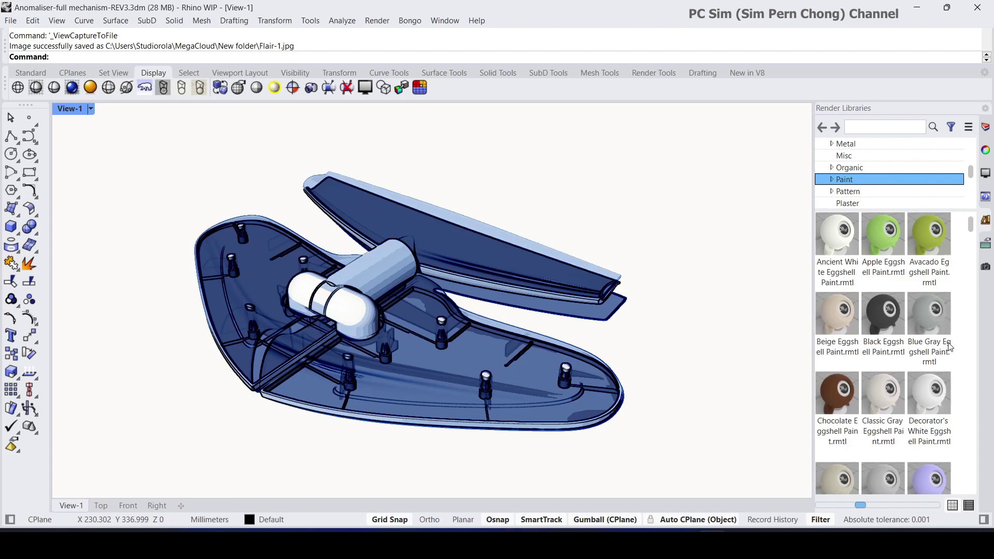
pyautogui.moveTo(930, 397)
pyautogui.mouseDown()
pyautogui.moveTo(511, 384)
pyautogui.moveTo(609, 393)
pyautogui.mouseUp()
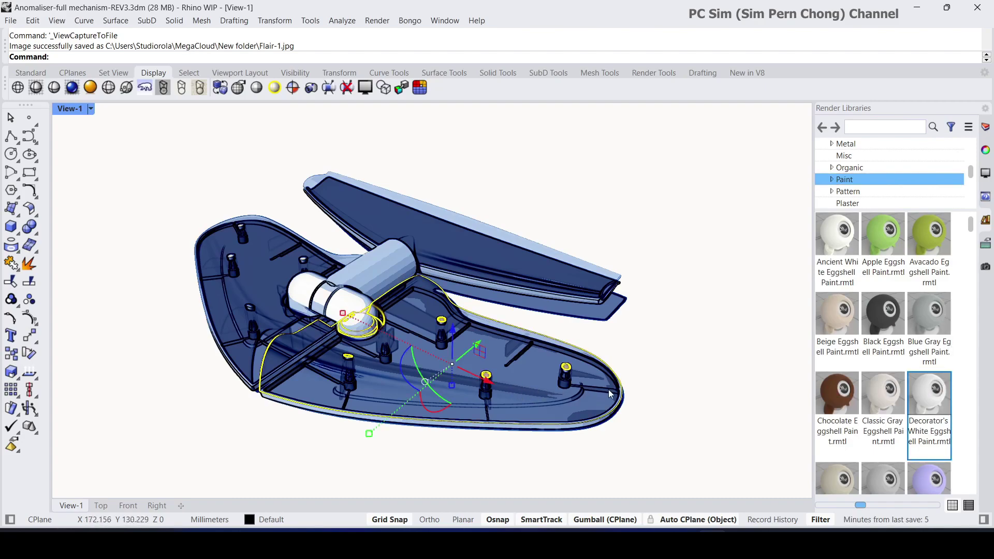
pyautogui.click(705, 387)
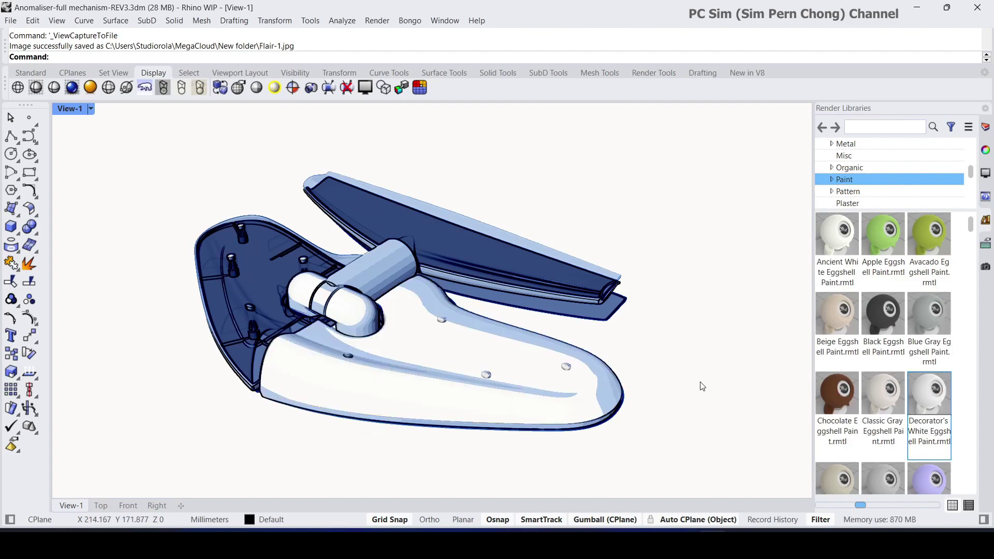
pyautogui.moveTo(927, 392)
pyautogui.mouseDown()
pyautogui.moveTo(388, 348)
pyautogui.moveTo(238, 290)
pyautogui.mouseUp()
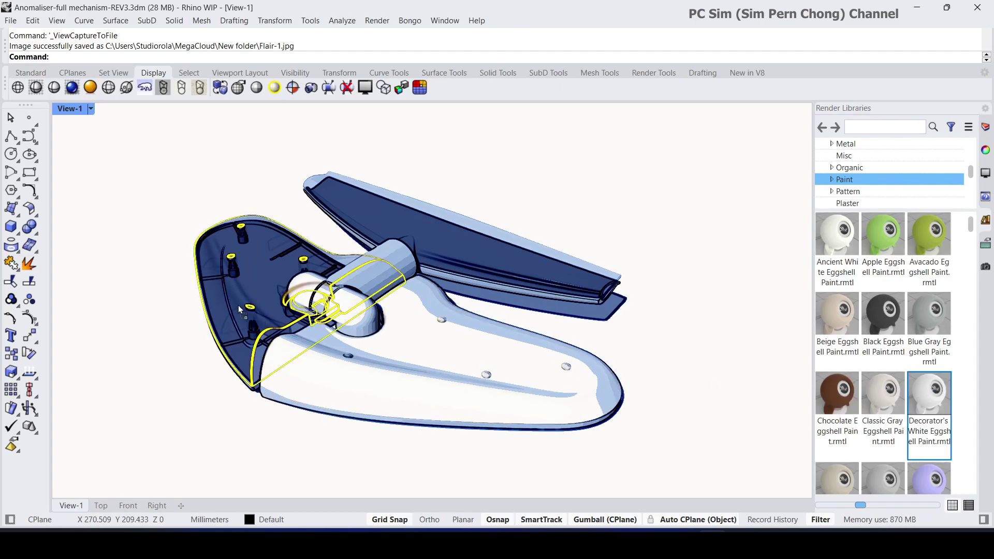
pyautogui.click(766, 396)
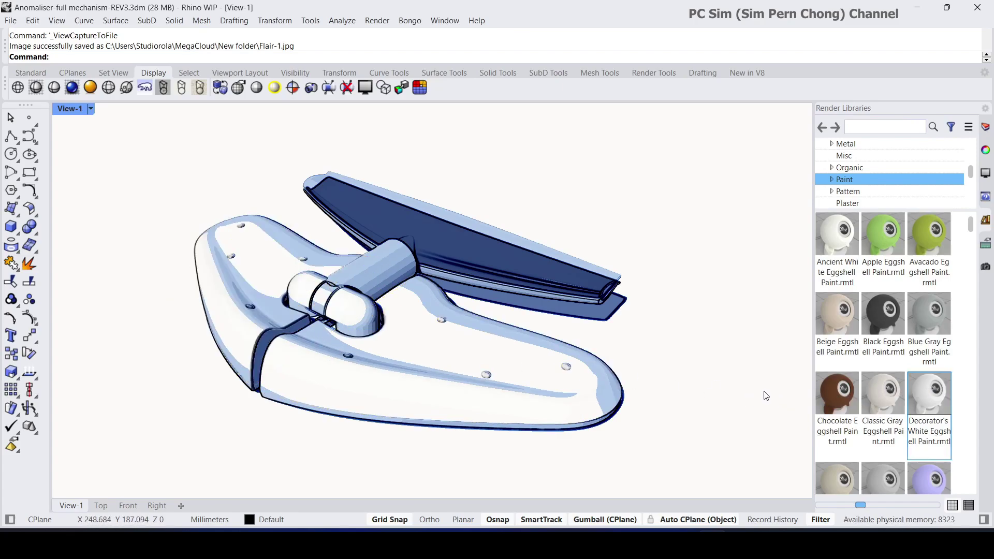
pyautogui.moveTo(930, 394); pyautogui.dragTo(518, 233)
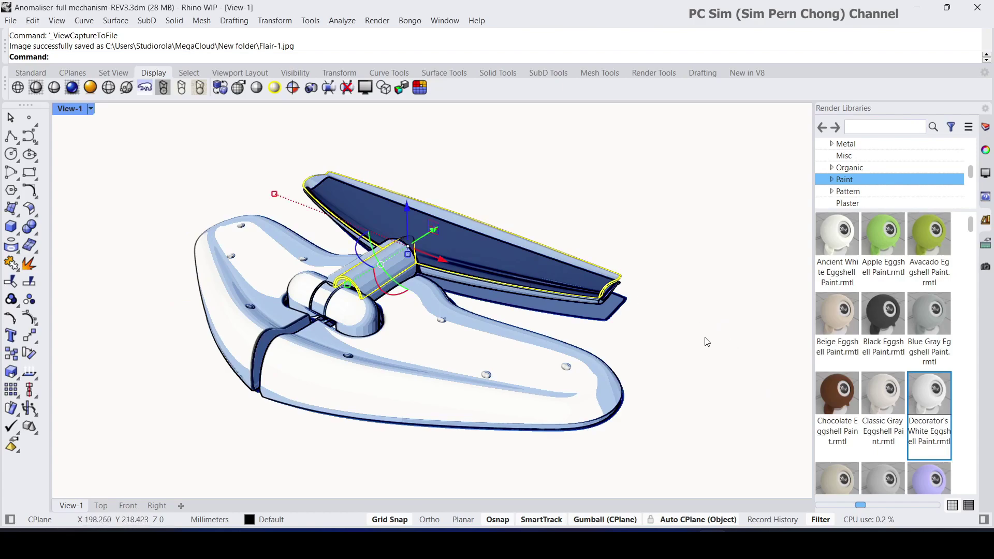
pyautogui.click(708, 341)
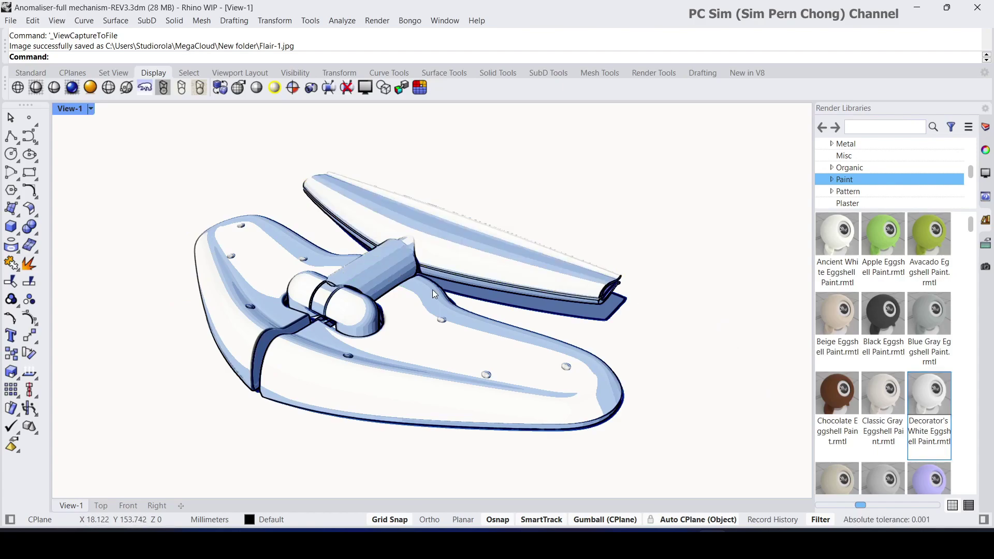
# Capture the viewport at 1467 x 763 and save it as Flair-2.jpg beside Flair-1.jpg
pyautogui.click(310, 89)
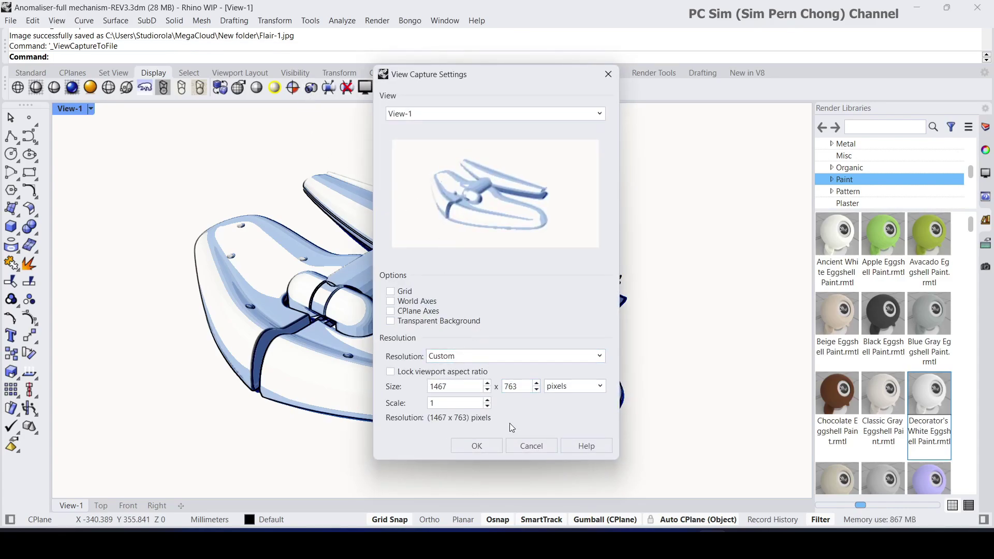
pyautogui.click(477, 446)
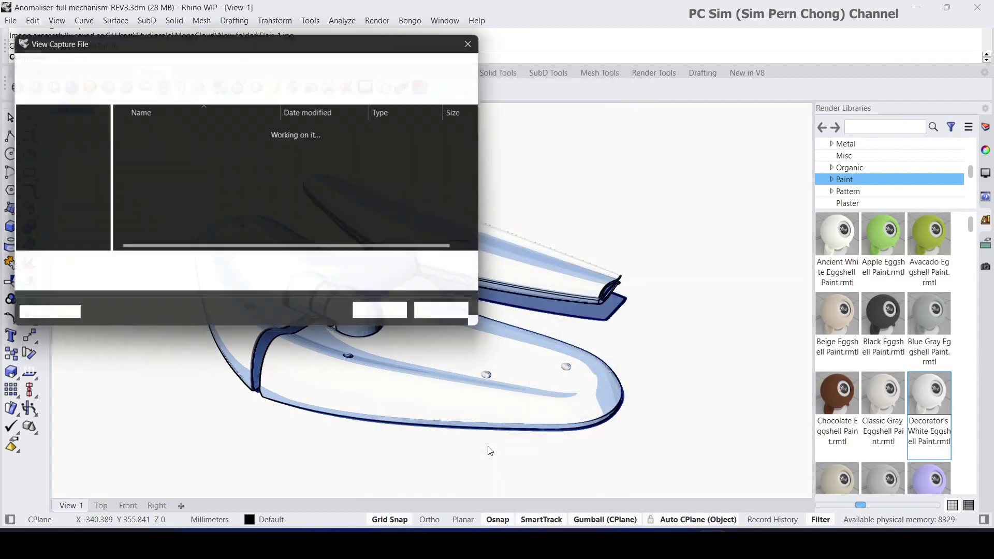
pyautogui.click(151, 153)
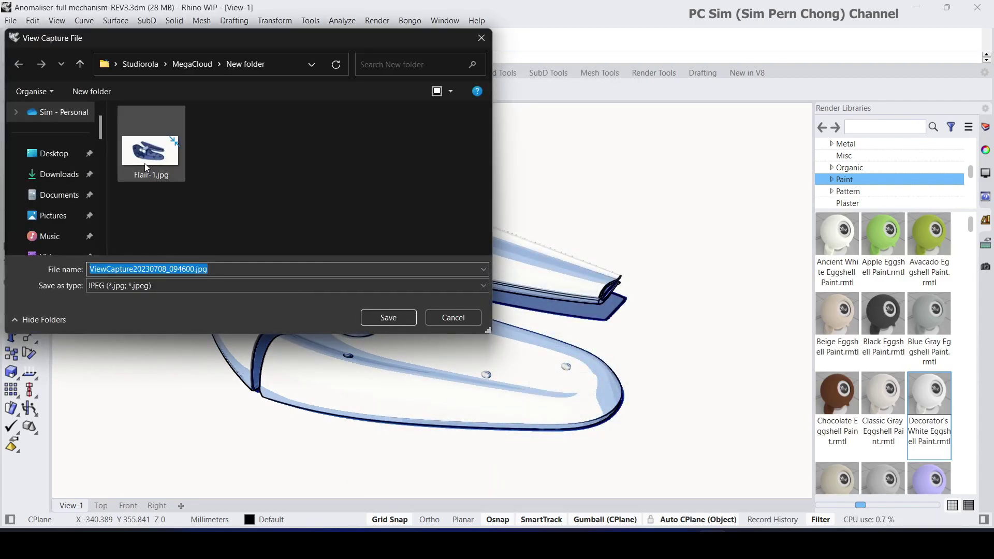
pyautogui.click(111, 269)
pyautogui.click(111, 269)
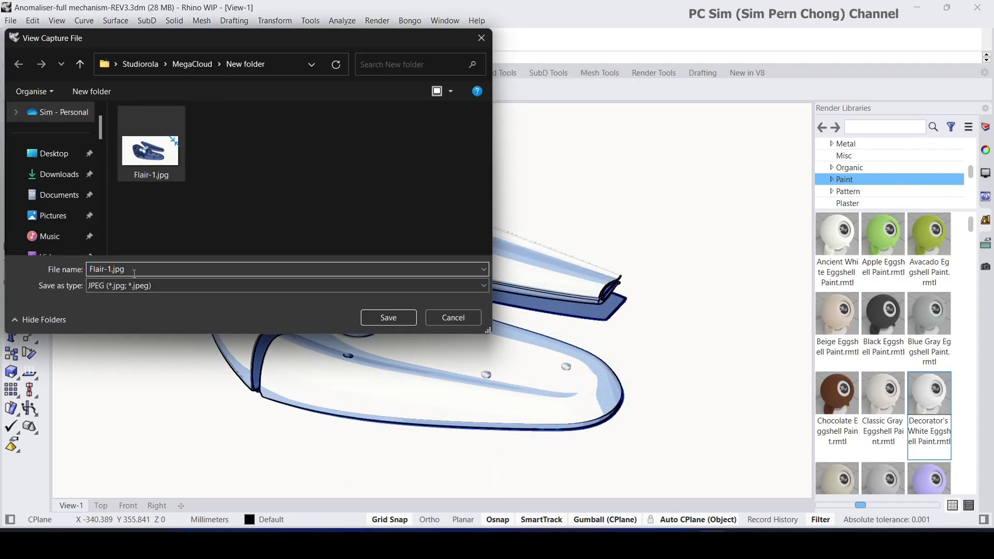
pyautogui.press('BackSpace')
pyautogui.write('2')
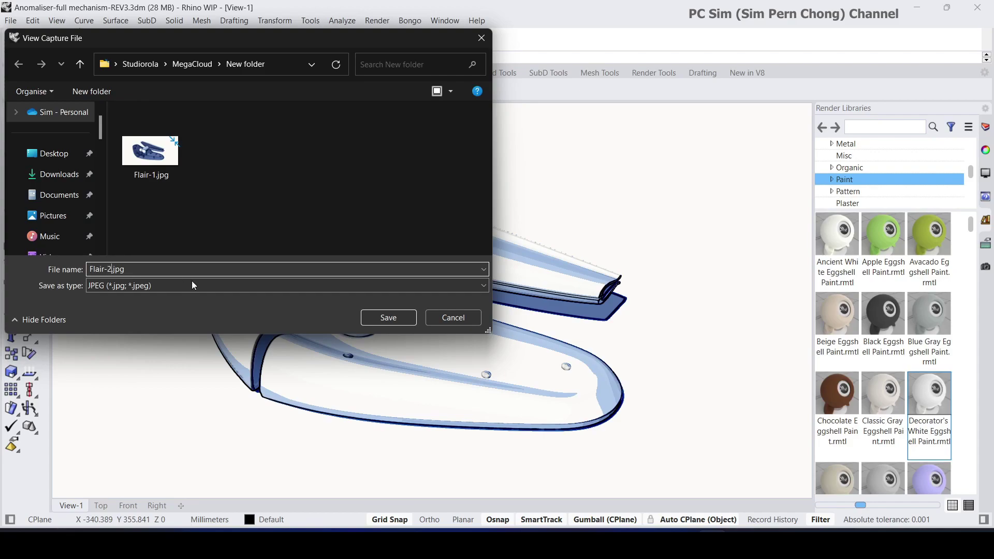
pyautogui.click(383, 317)
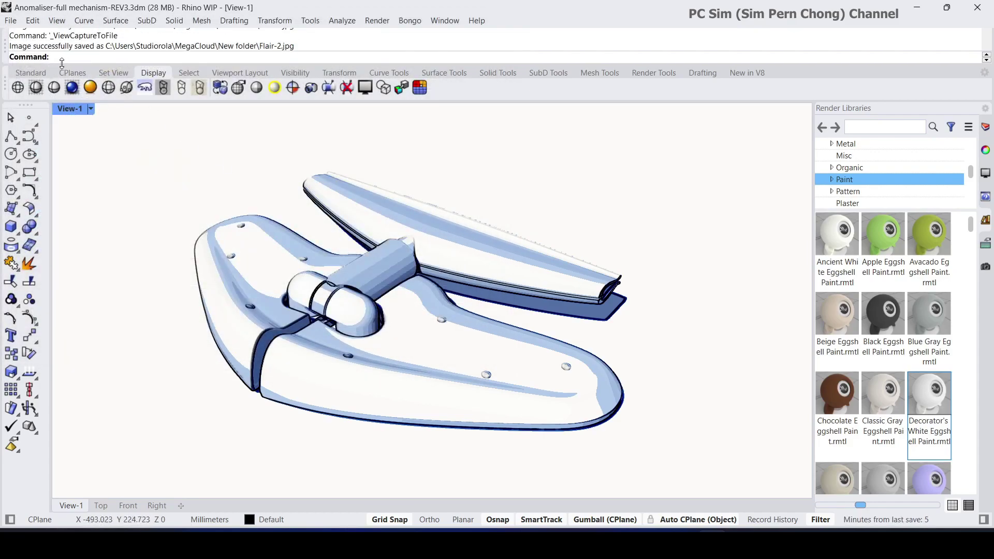
# Run SetFlair and switch the viewport flair to PencilSketch
pyautogui.write('SetFlair')
pyautogui.press('Return')
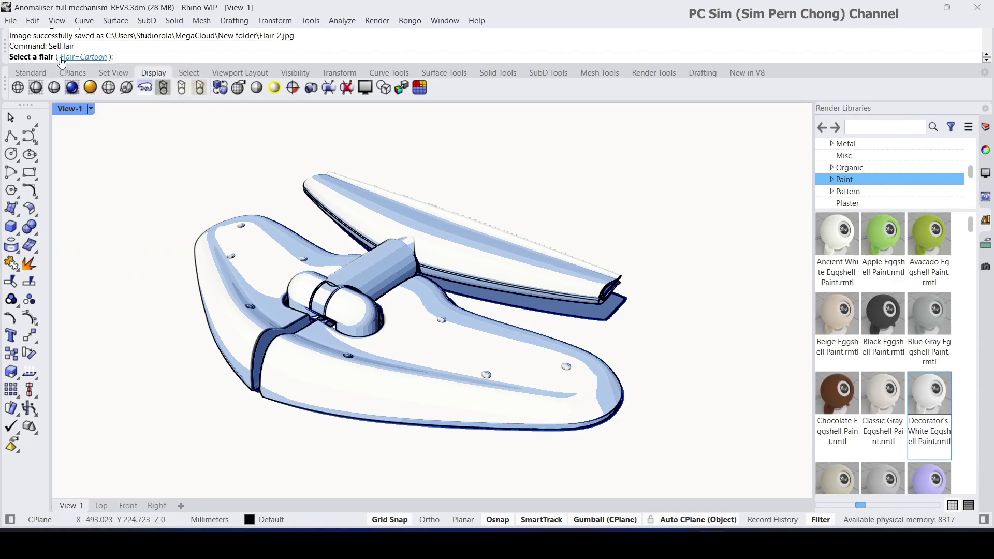
pyautogui.click(93, 59)
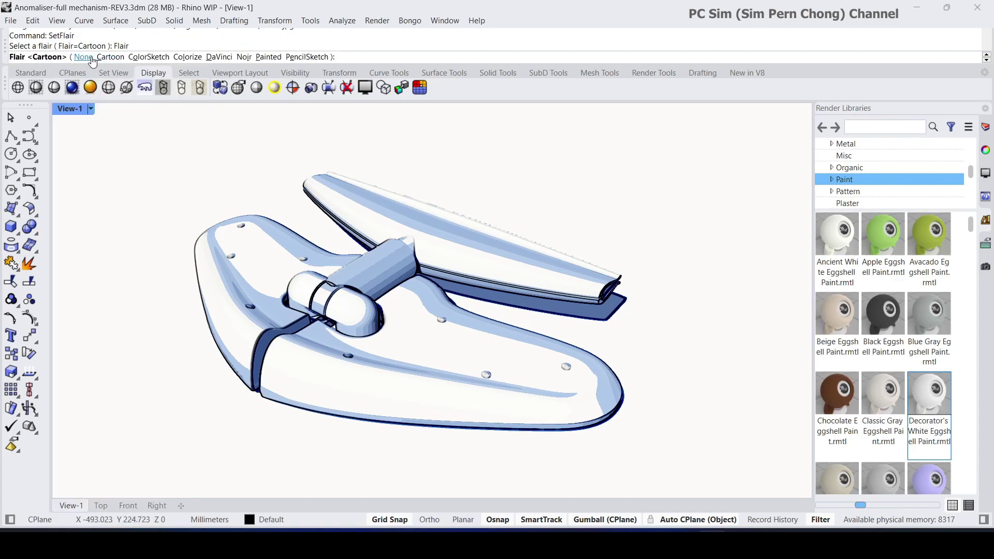
pyautogui.click(304, 57)
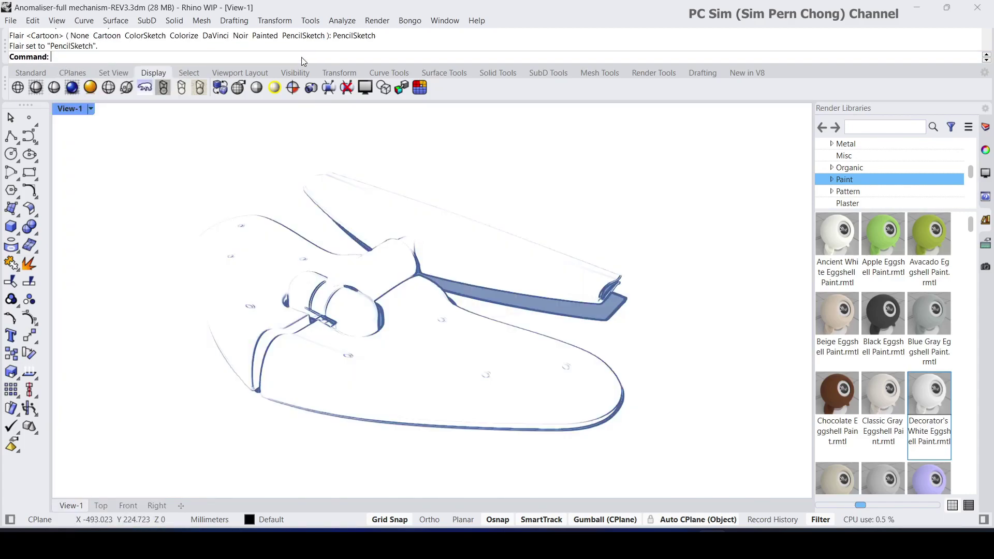
# Repeat SetFlair and change the viewport flair to Painted instead
pyautogui.rightClick(301, 57)
pyautogui.click(332, 157)
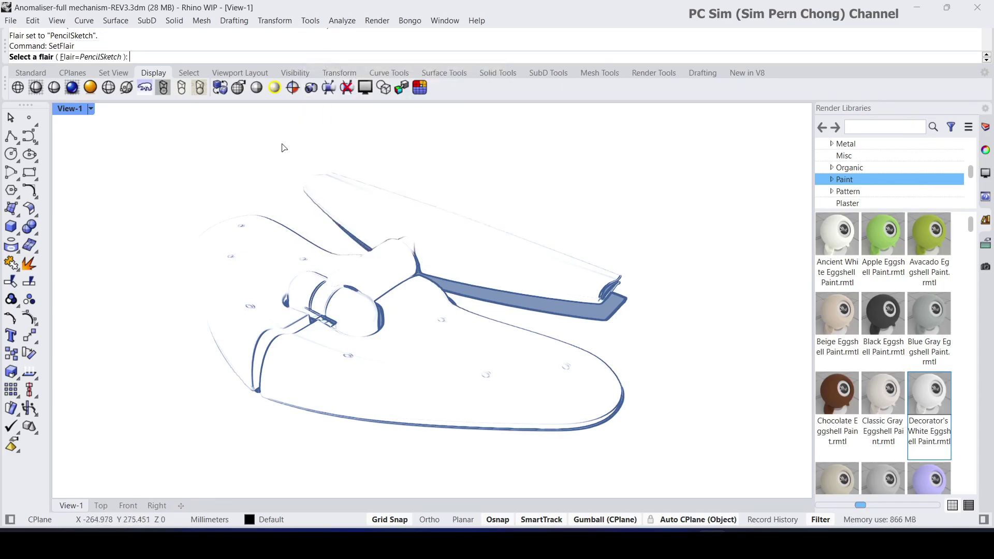
pyautogui.click(102, 60)
pyautogui.click(285, 57)
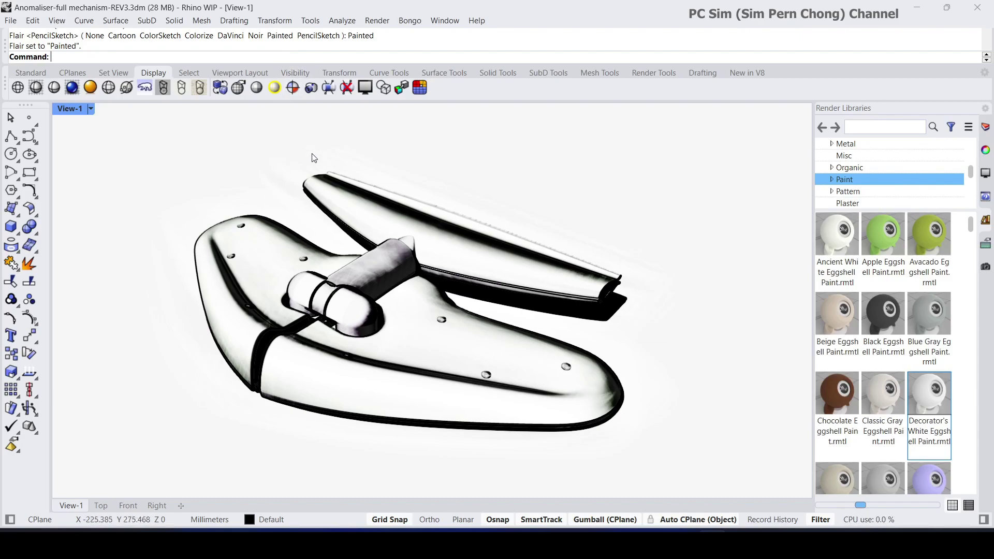
# Capture the Painted viewport to Flair-3.jpg in the New folder, then switch to Affinity Photo
pyautogui.click(310, 90)
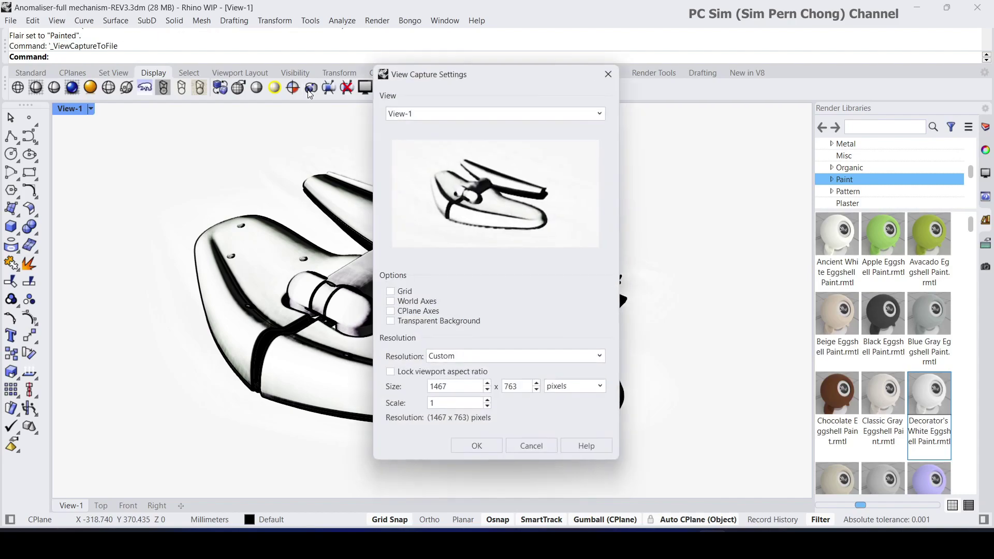
pyautogui.click(477, 446)
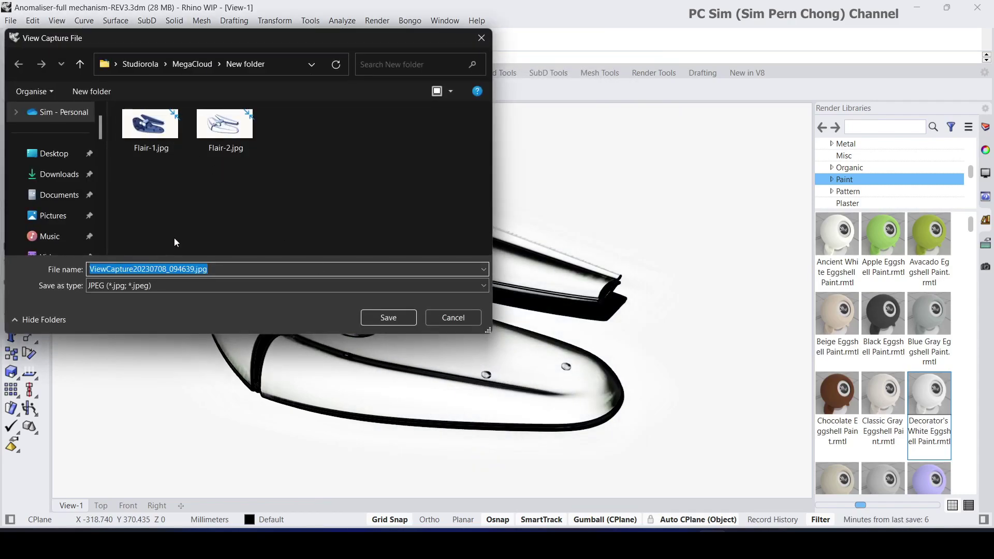
pyautogui.click(234, 134)
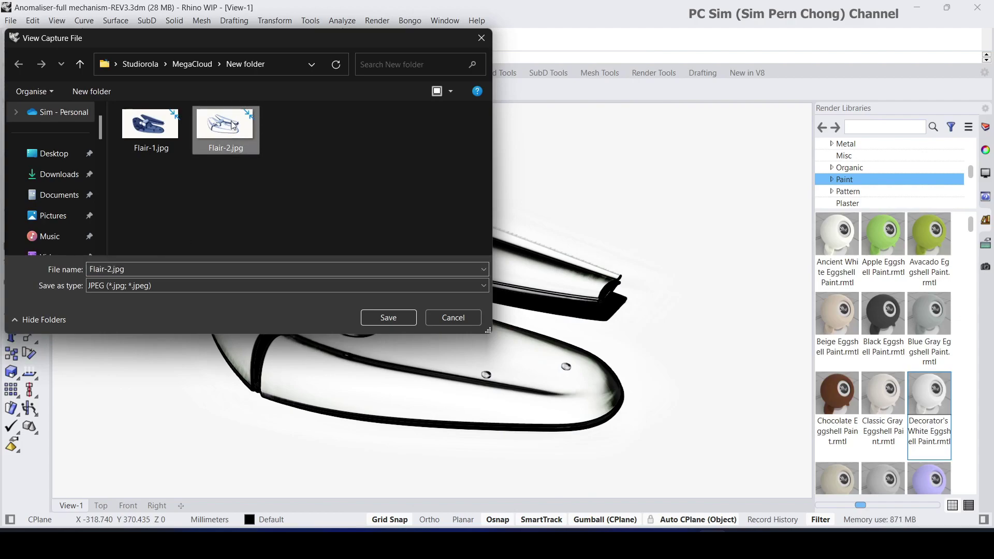
pyautogui.click(107, 269)
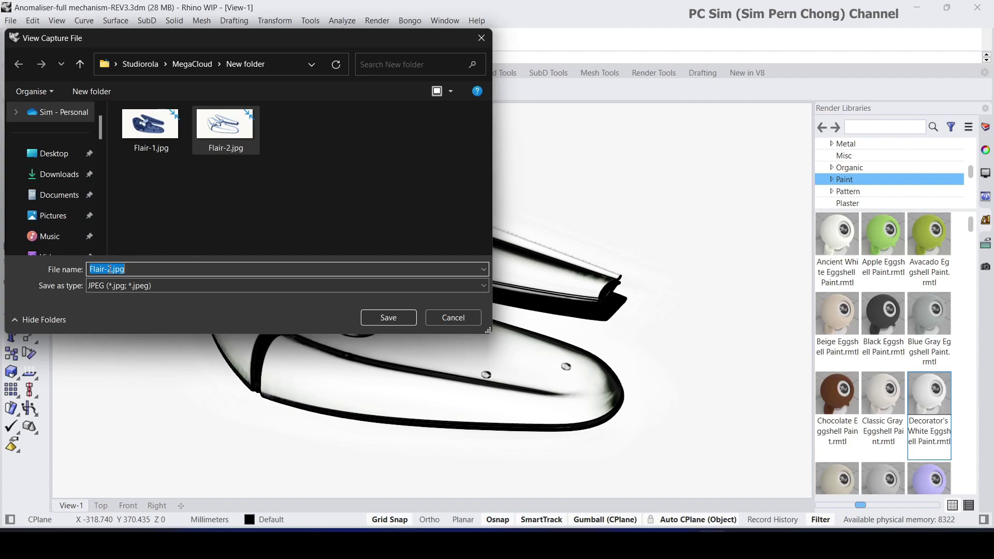
pyautogui.click(109, 269)
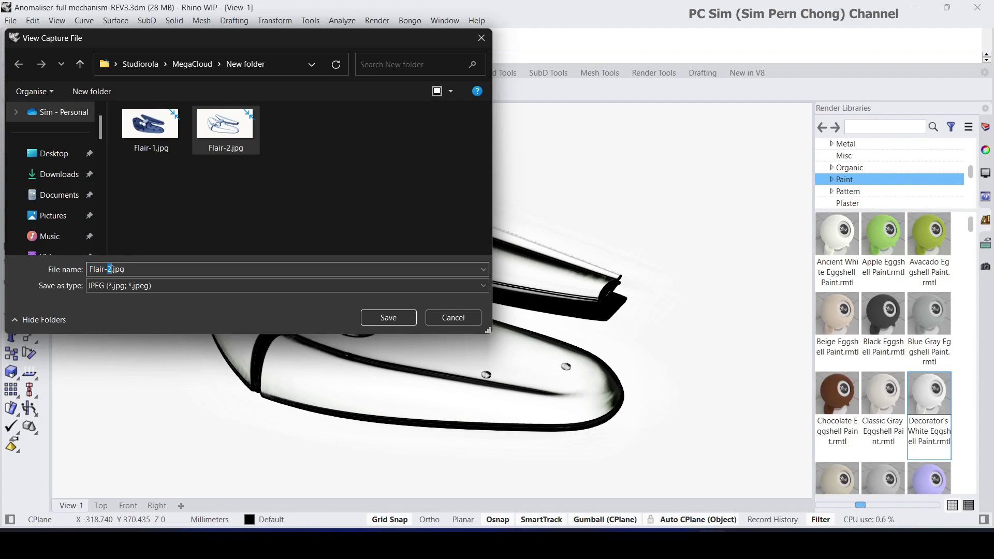
pyautogui.write('3')
pyautogui.click(390, 317)
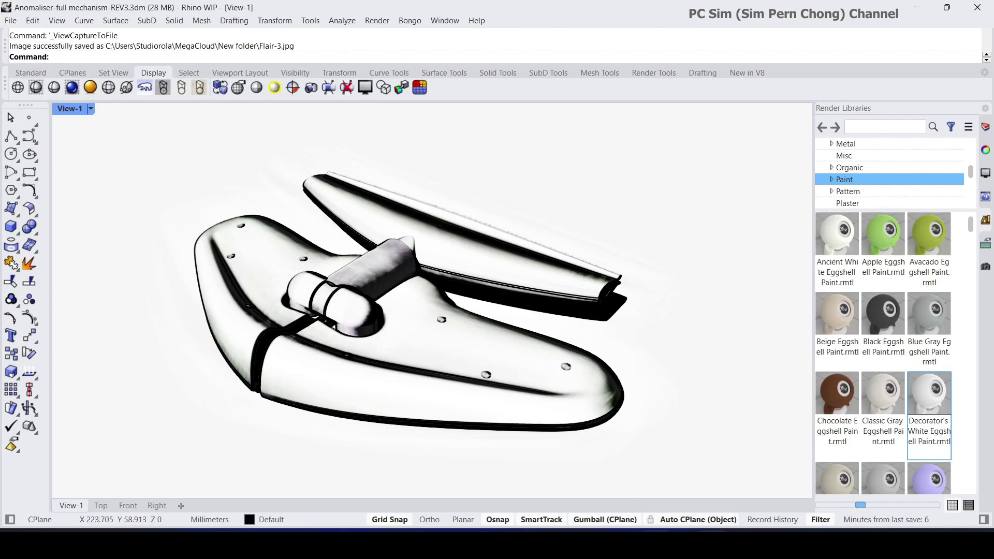
pyautogui.moveTo(655, 544)
pyautogui.click(655, 479)
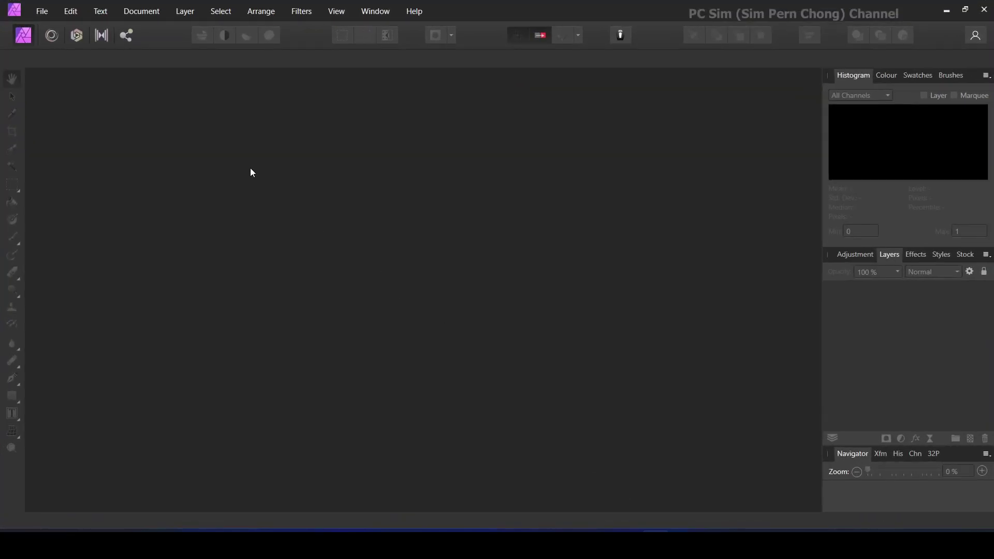
# Open Flair-1.jpg, Flair-2.jpg and Flair-3.jpg one after another via File > Open
pyautogui.click(33, 10)
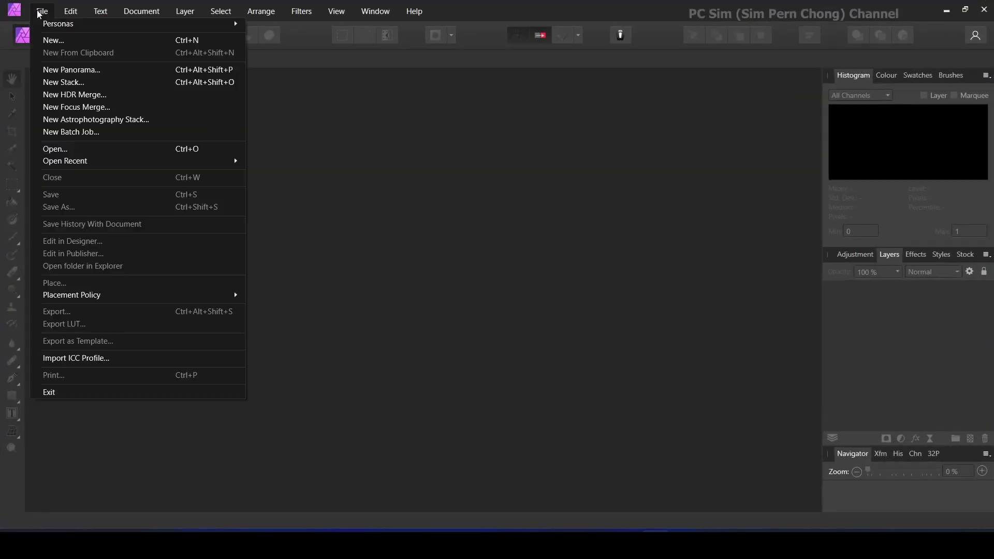
pyautogui.click(73, 152)
pyautogui.click(374, 288)
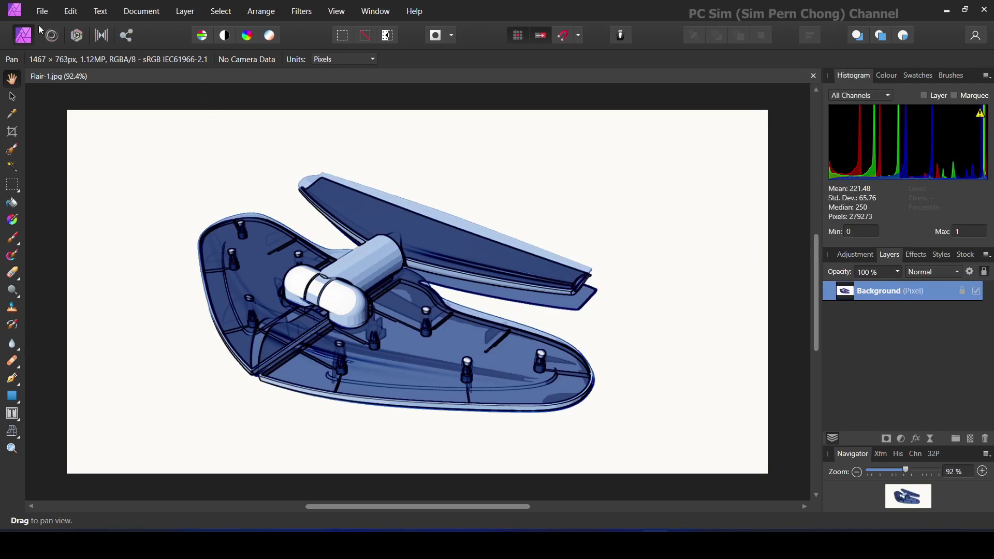
pyautogui.click(43, 13)
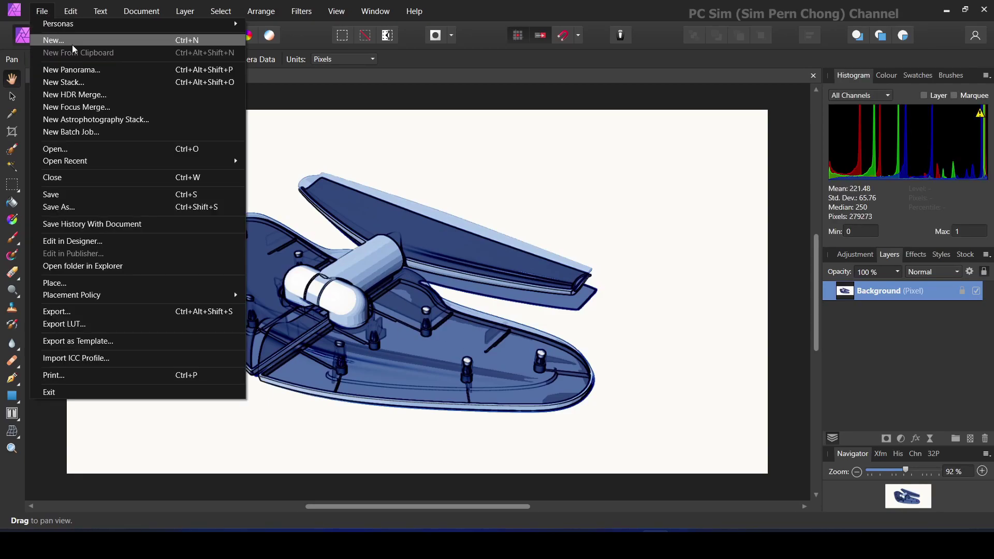
pyautogui.click(67, 149)
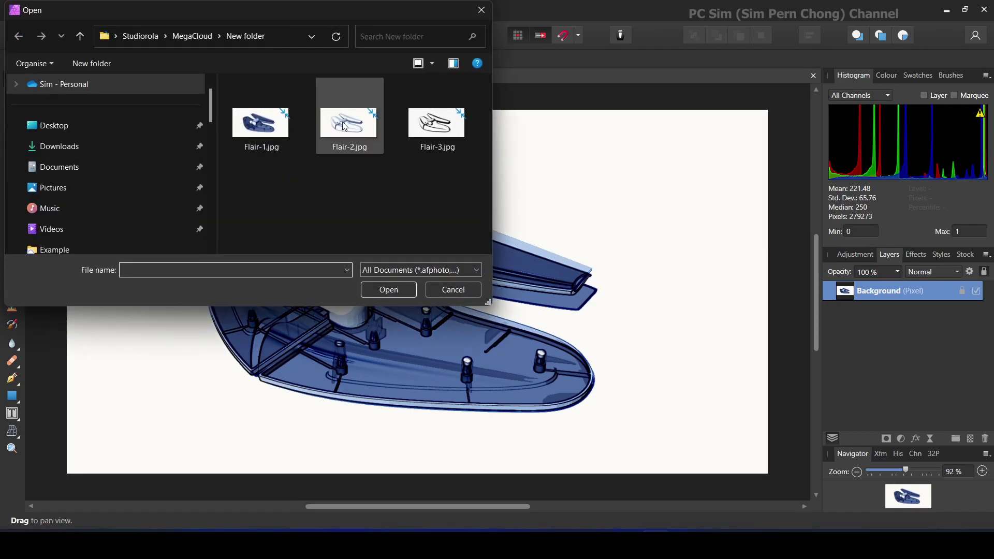
pyautogui.doubleClick(345, 126)
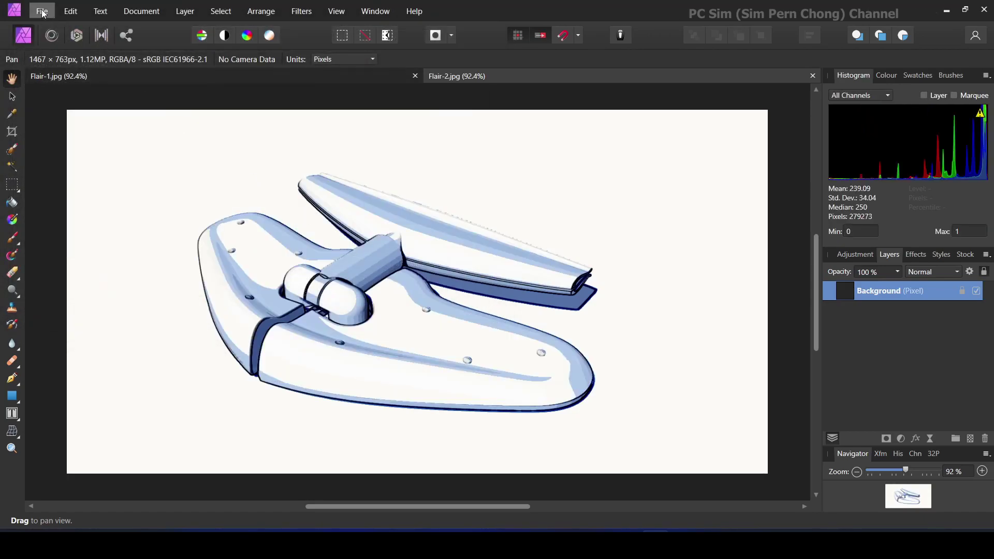
pyautogui.click(43, 13)
pyautogui.click(68, 149)
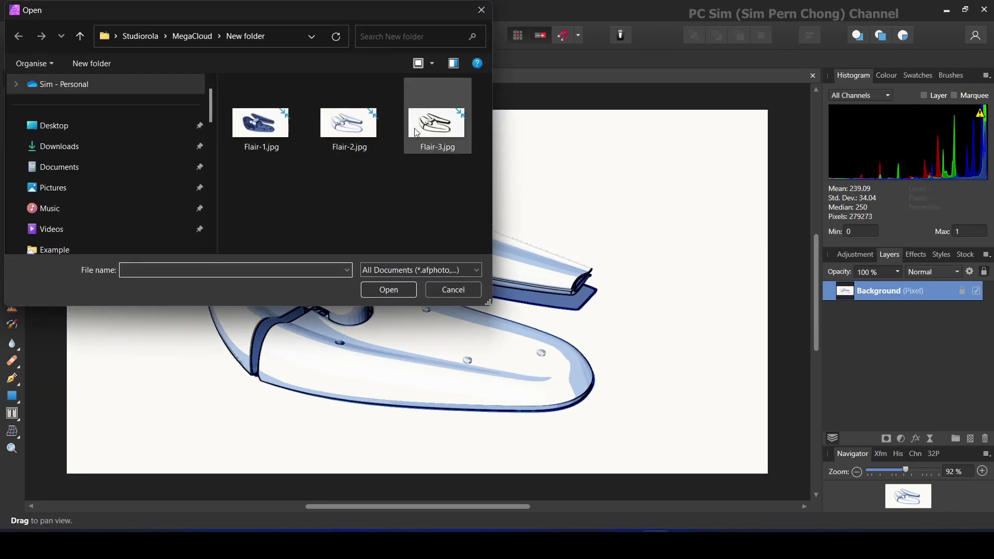
pyautogui.doubleClick(415, 133)
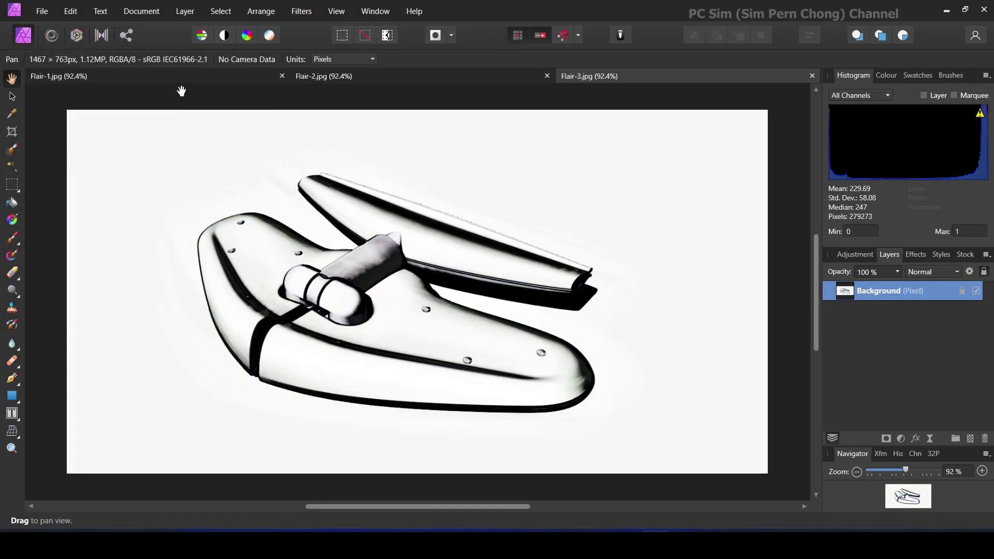
# Select all of the dark-blue Flair-1 image and copy it
pyautogui.click(326, 77)
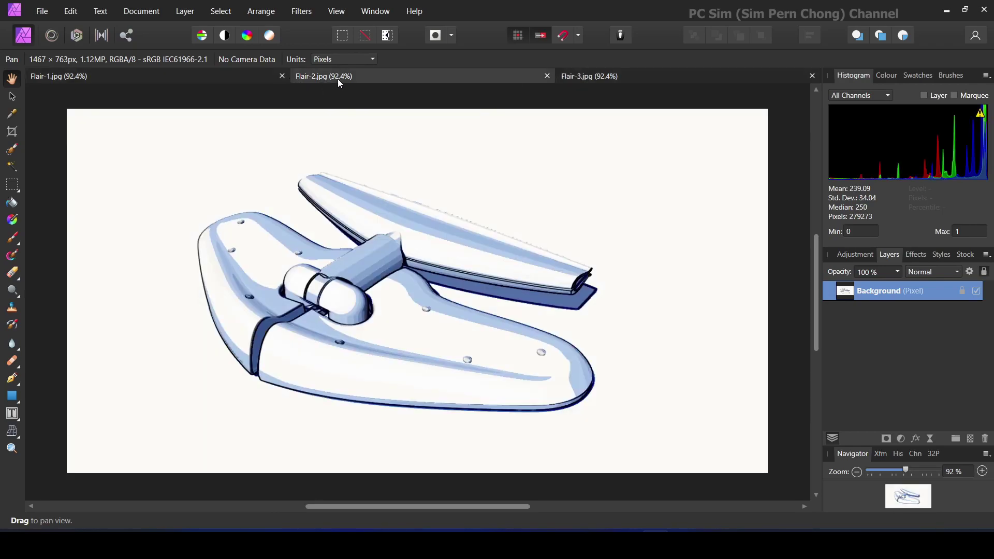
pyautogui.click(232, 76)
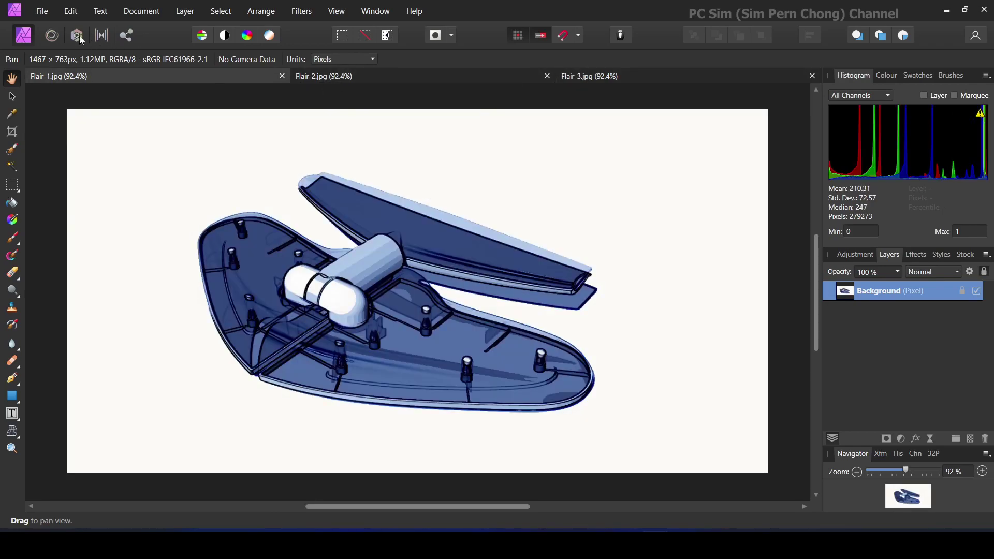
pyautogui.click(221, 11)
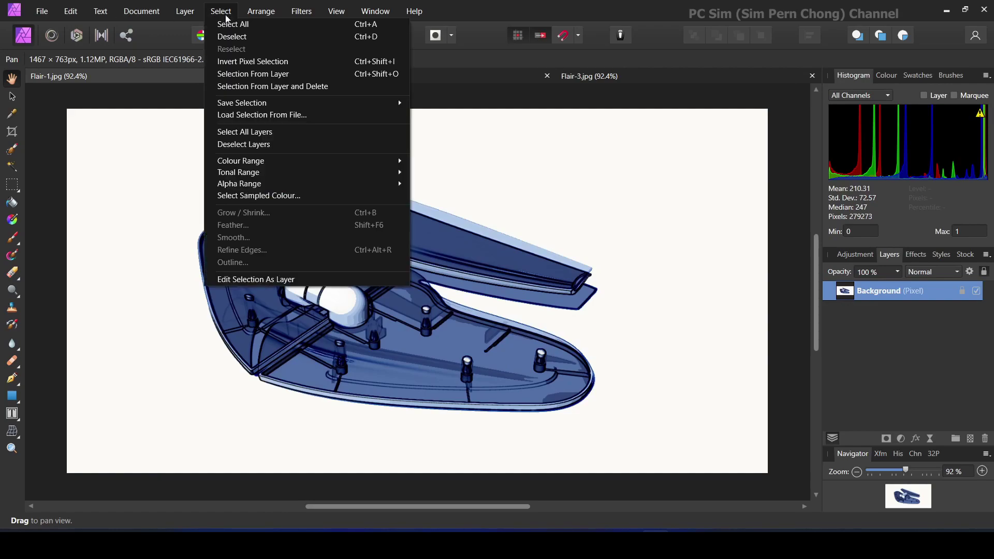
pyautogui.click(231, 22)
pyautogui.click(71, 11)
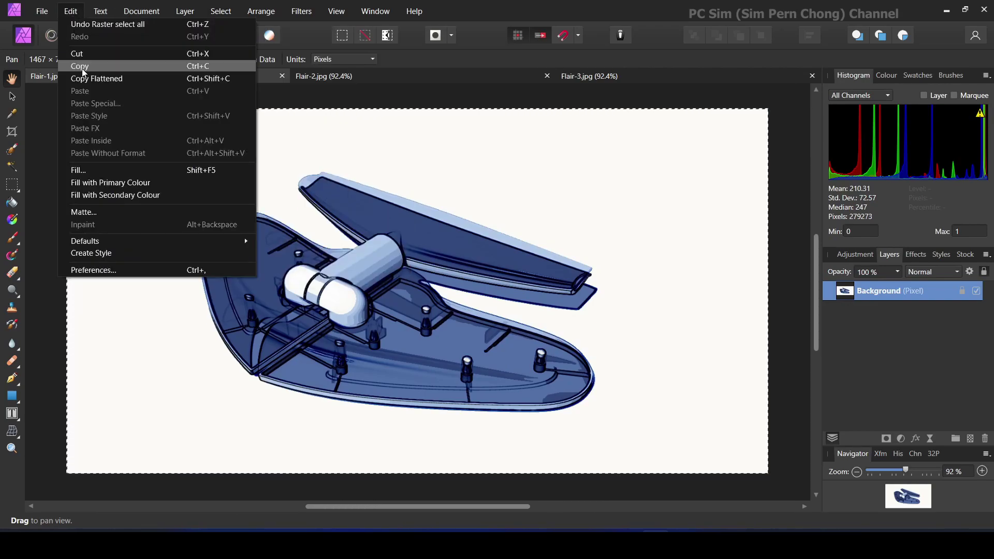
pyautogui.click(86, 65)
# Paste Flair-1 into Flair-2 as a new layer at 48% opacity
pyautogui.click(333, 77)
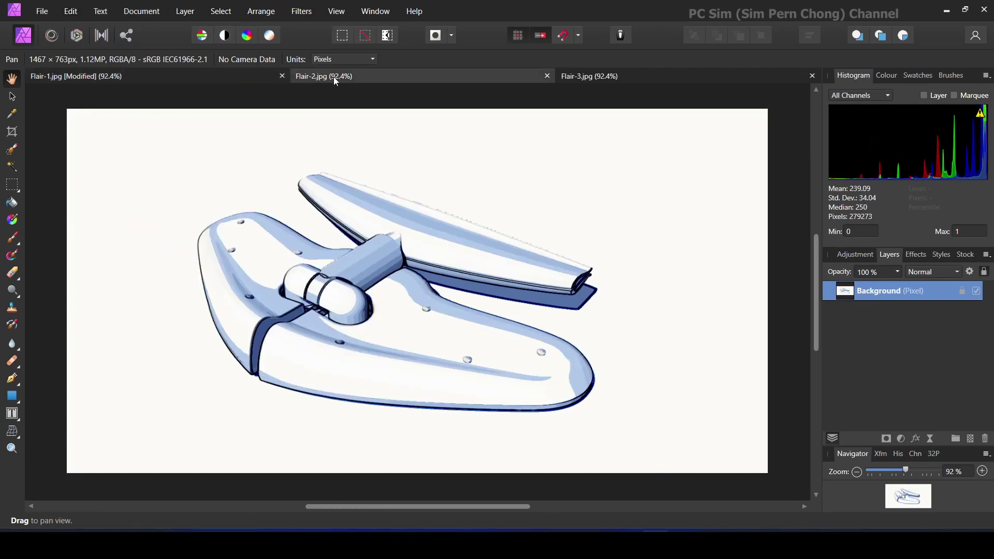
pyautogui.click(71, 11)
pyautogui.click(78, 89)
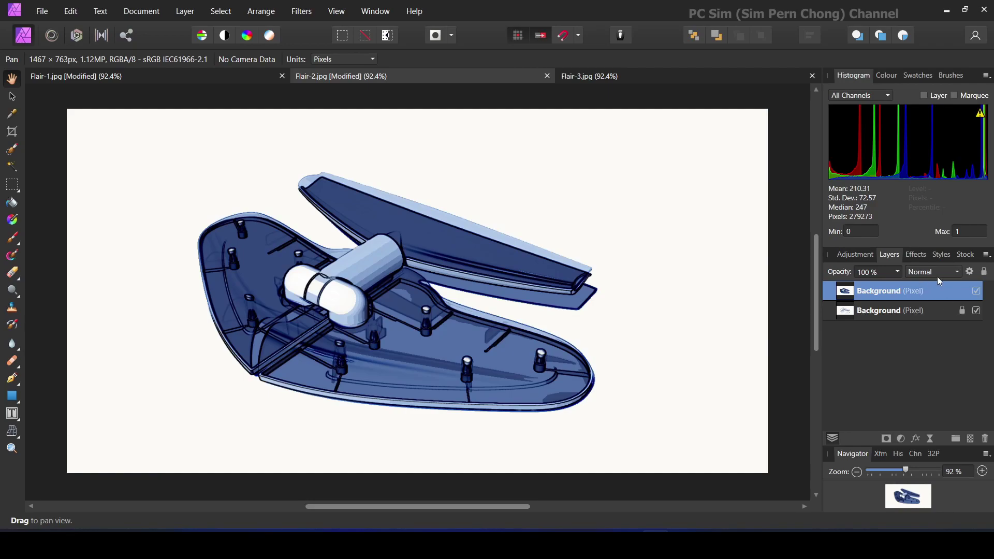
pyautogui.click(900, 274)
pyautogui.moveTo(896, 285); pyautogui.dragTo(851, 288)
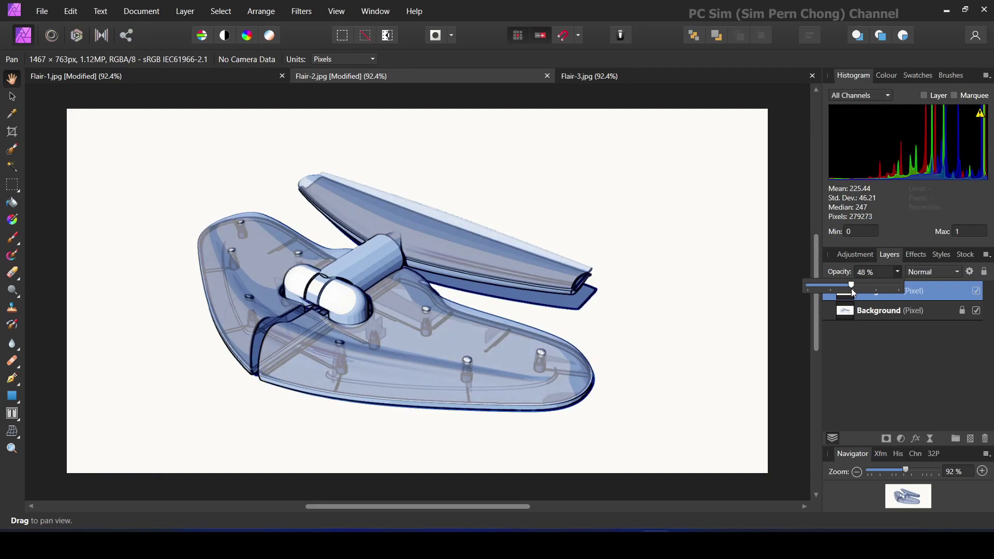
pyautogui.moveTo(849, 288); pyautogui.dragTo(851, 288)
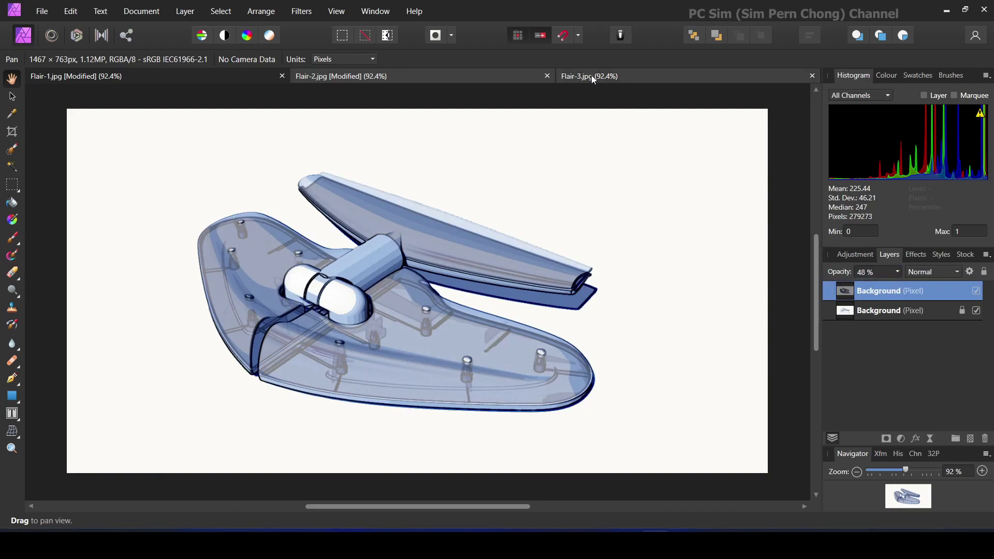
pyautogui.press('Delete')
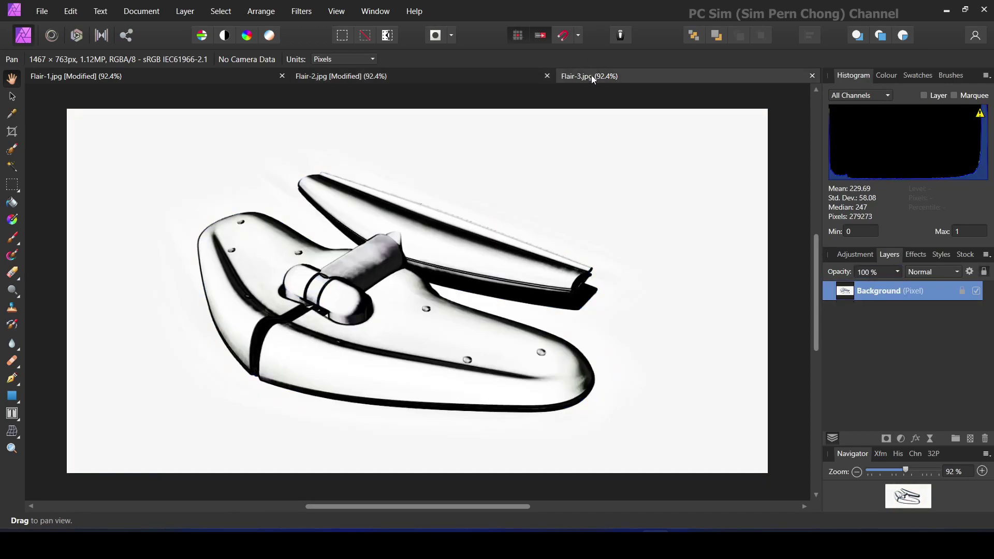
# Copy the whole Flair-3 image and paste it into Flair-2 as the top layer
pyautogui.click(70, 12)
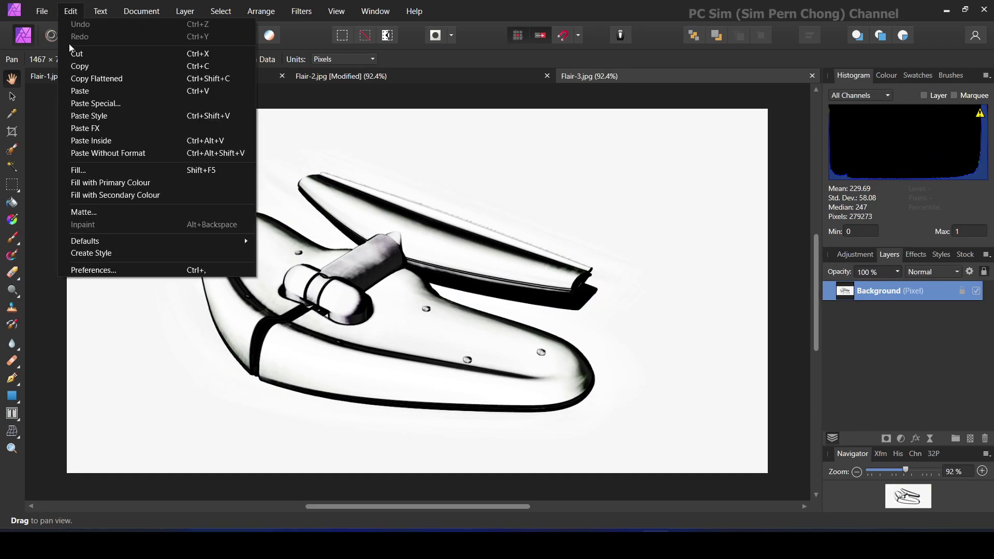
pyautogui.click(228, 24)
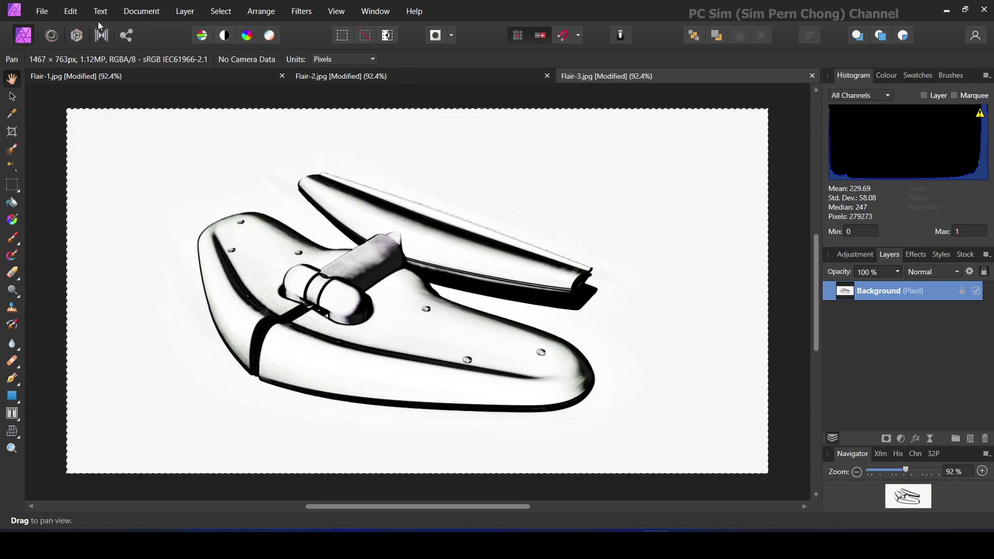
pyautogui.click(70, 11)
pyautogui.click(83, 66)
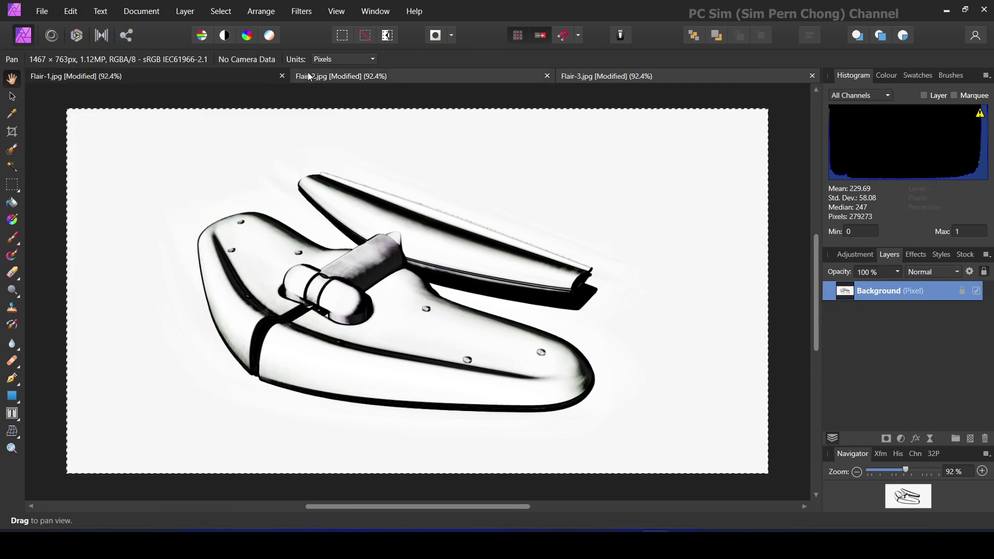
pyautogui.click(311, 78)
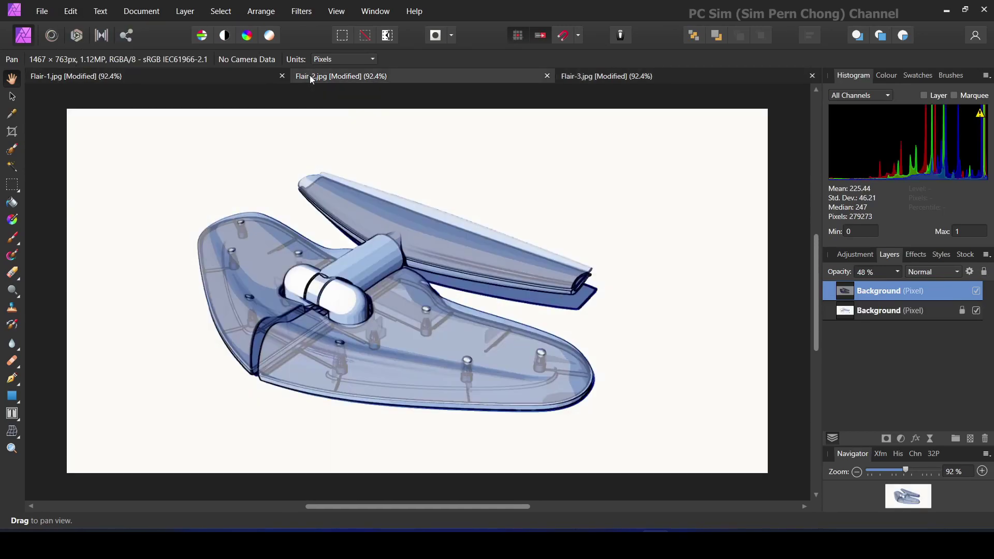
pyautogui.click(71, 11)
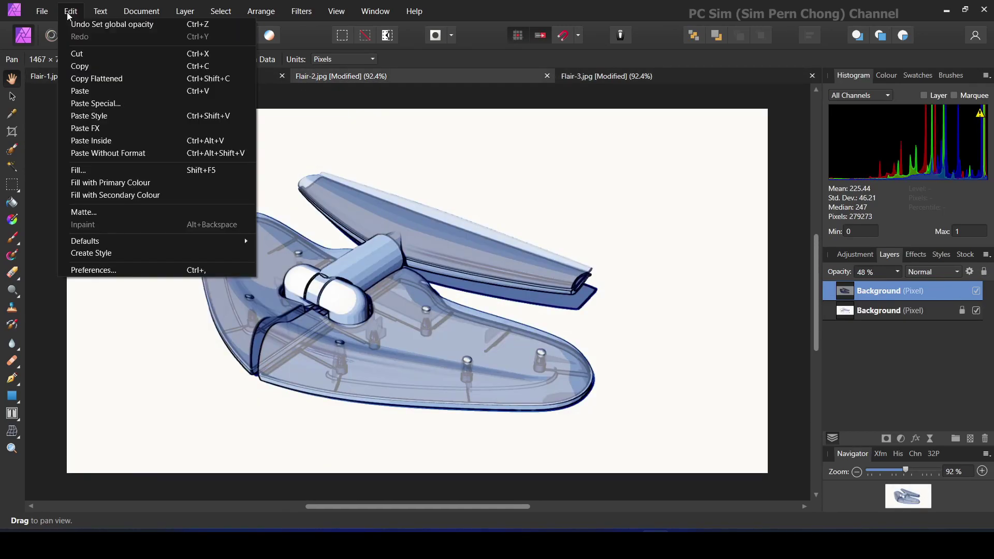
pyautogui.click(82, 91)
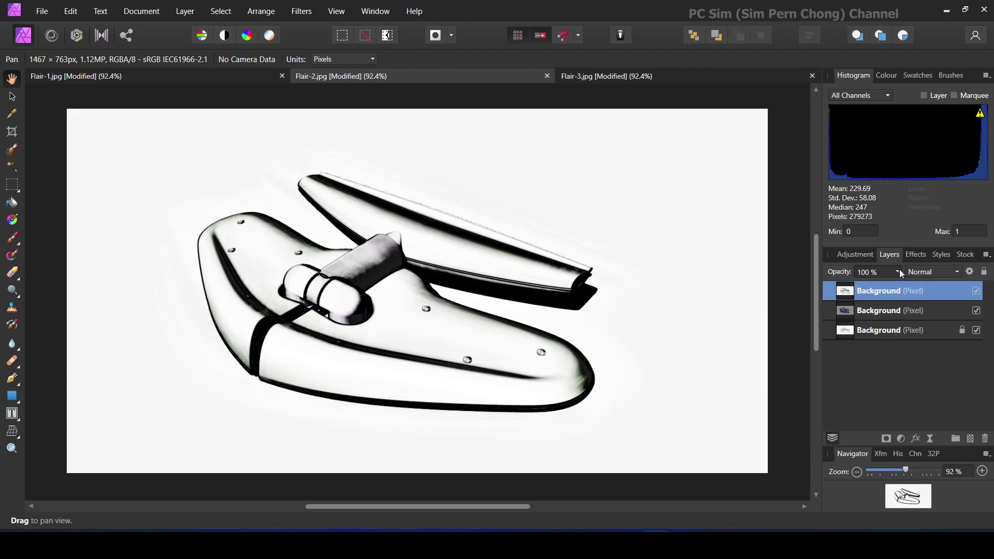
# Set the top Flair-3 layer to 37% opacity with Colour Dodge blending
pyautogui.moveTo(898, 268); pyautogui.dragTo(842, 287)
pyautogui.click(934, 272)
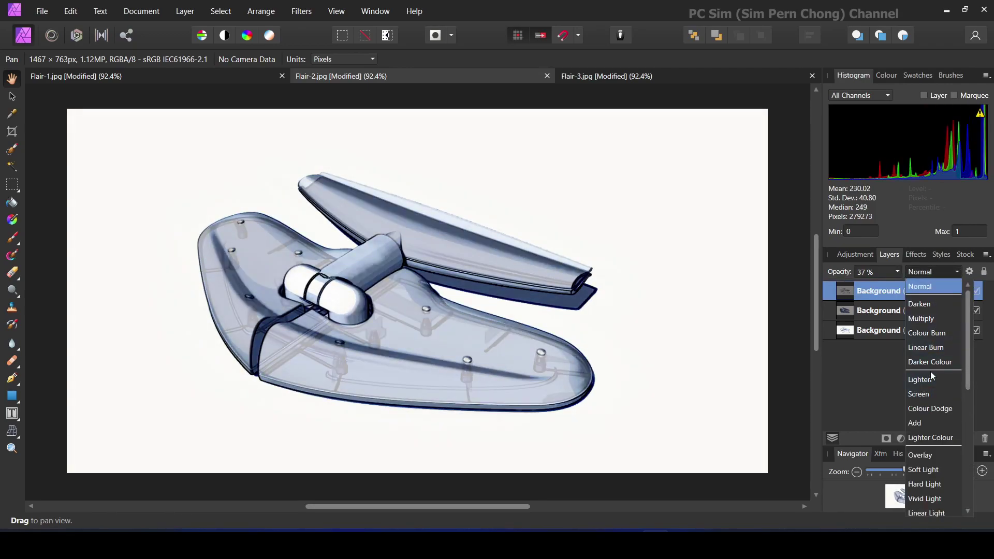
pyautogui.scroll(-3, 935, 393)
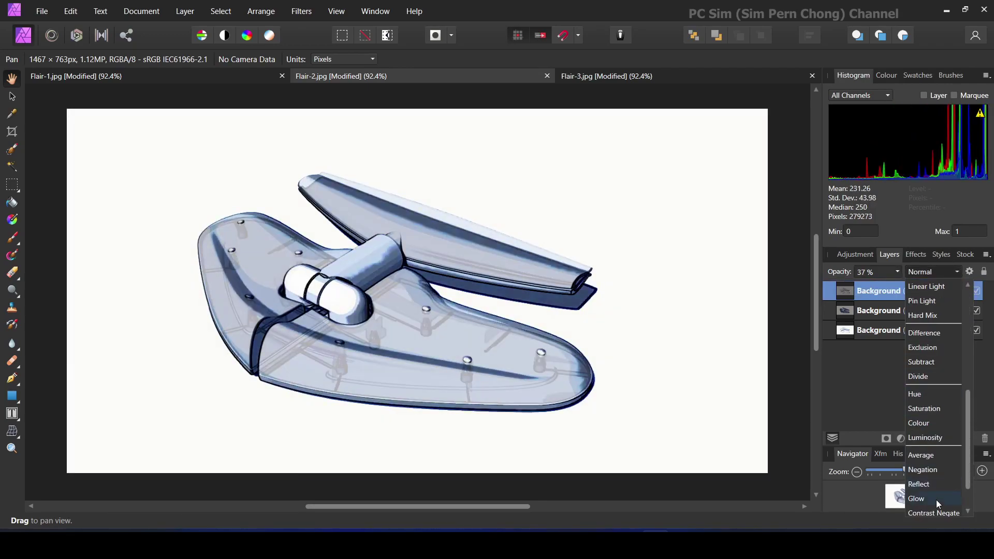
pyautogui.scroll(-2, 937, 497)
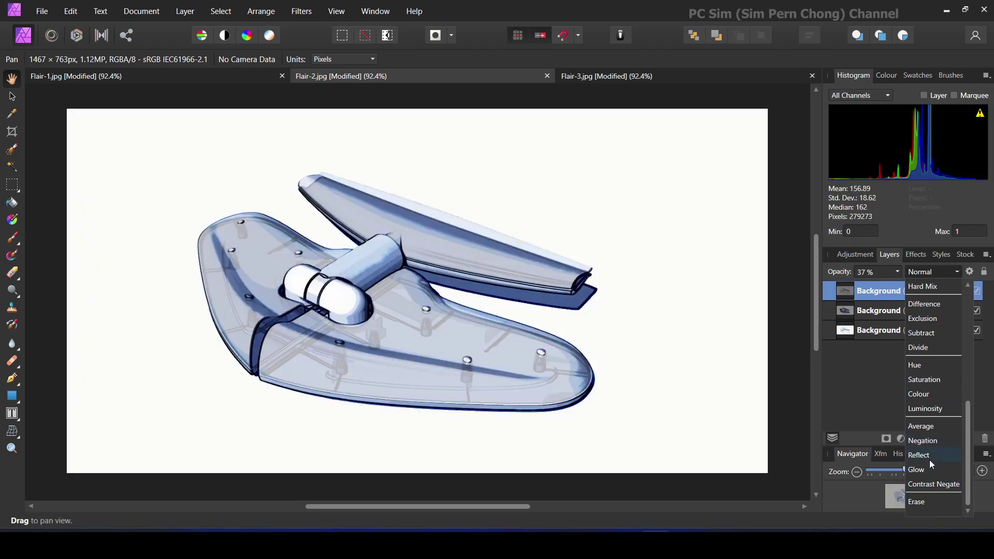
pyautogui.scroll(5, 935, 383)
pyautogui.scroll(1, 940, 376)
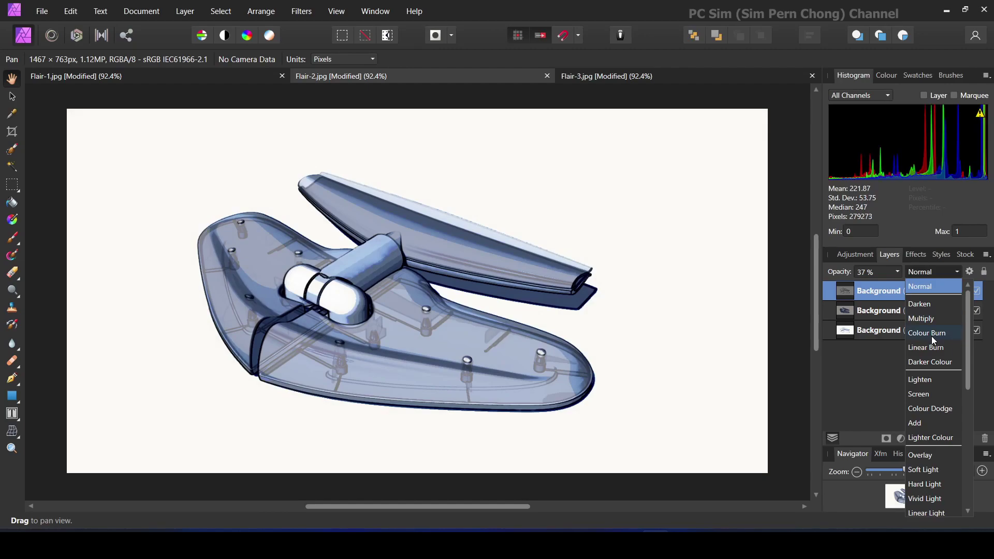
pyautogui.click(932, 409)
# Select the middle dark-blue layer and try Colour Dodge at 40% opacity
pyautogui.moveTo(898, 272)
pyautogui.mouseDown()
pyautogui.moveTo(973, 291)
pyautogui.moveTo(927, 293)
pyautogui.mouseUp()
pyautogui.click(948, 314)
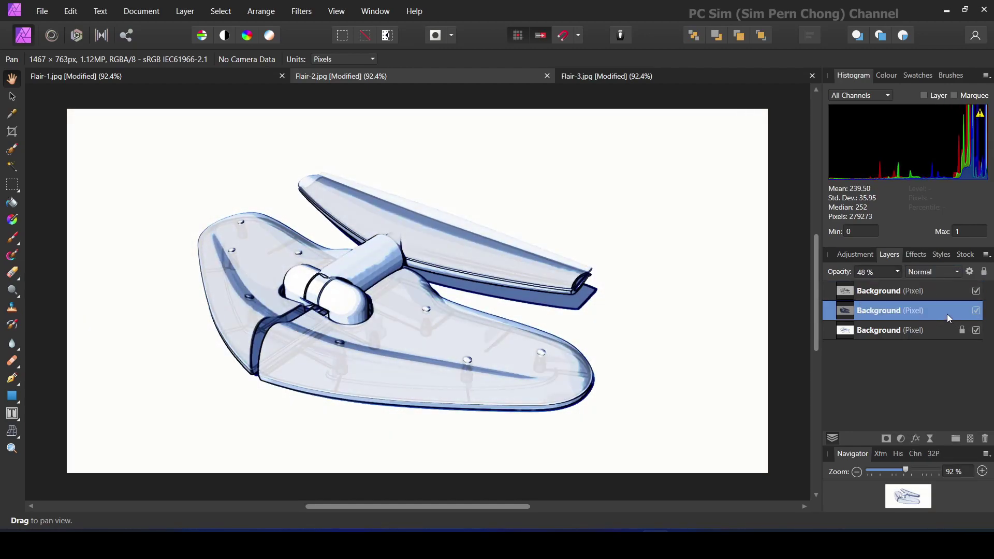
pyautogui.click(956, 272)
pyautogui.click(935, 408)
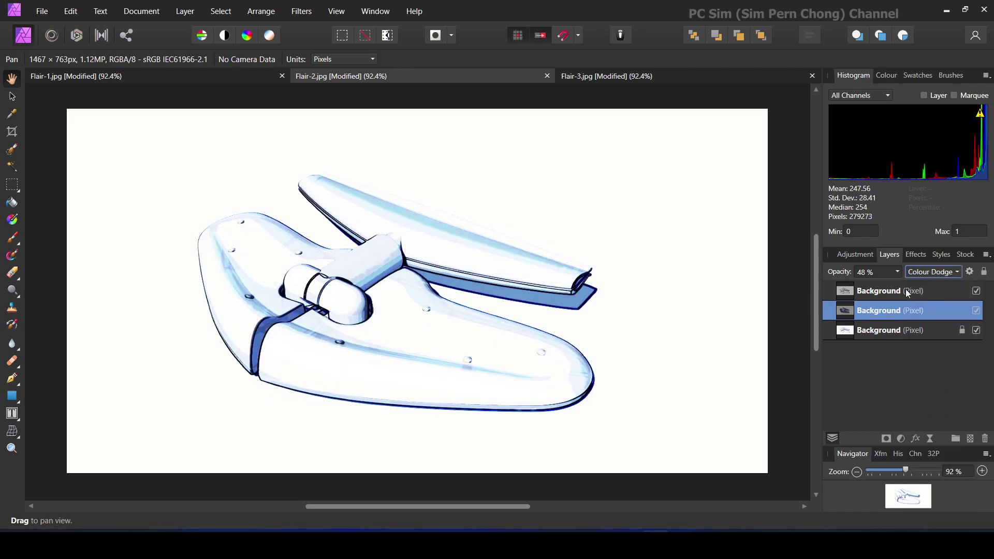
pyautogui.moveTo(898, 272)
pyautogui.mouseDown()
pyautogui.moveTo(936, 287)
pyautogui.moveTo(892, 289)
pyautogui.mouseUp()
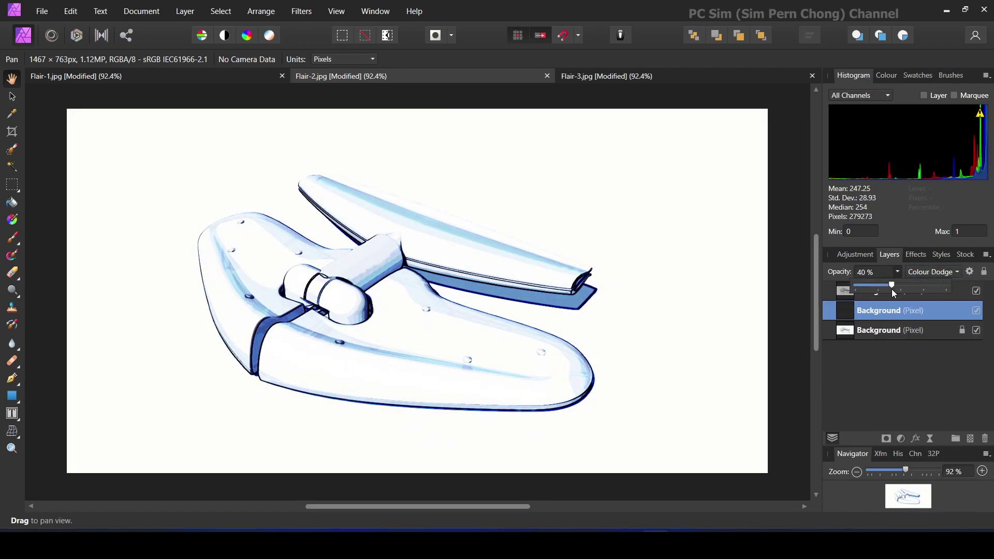
# Switch the middle layer from Overlay to Darken blending and raise opacity to 86%
pyautogui.click(935, 273)
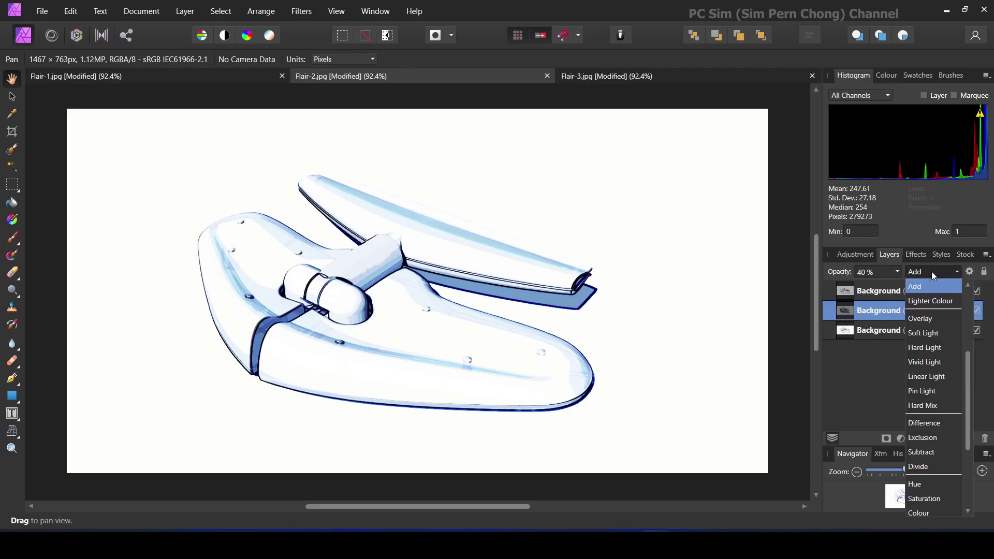
pyautogui.click(928, 318)
pyautogui.click(934, 272)
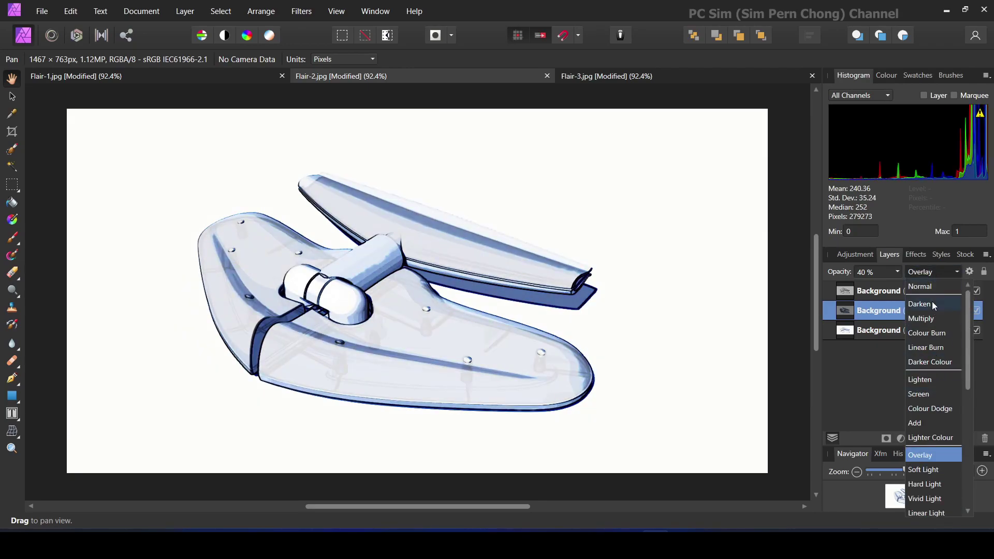
pyautogui.click(933, 304)
pyautogui.click(897, 272)
pyautogui.moveTo(898, 285); pyautogui.dragTo(941, 290)
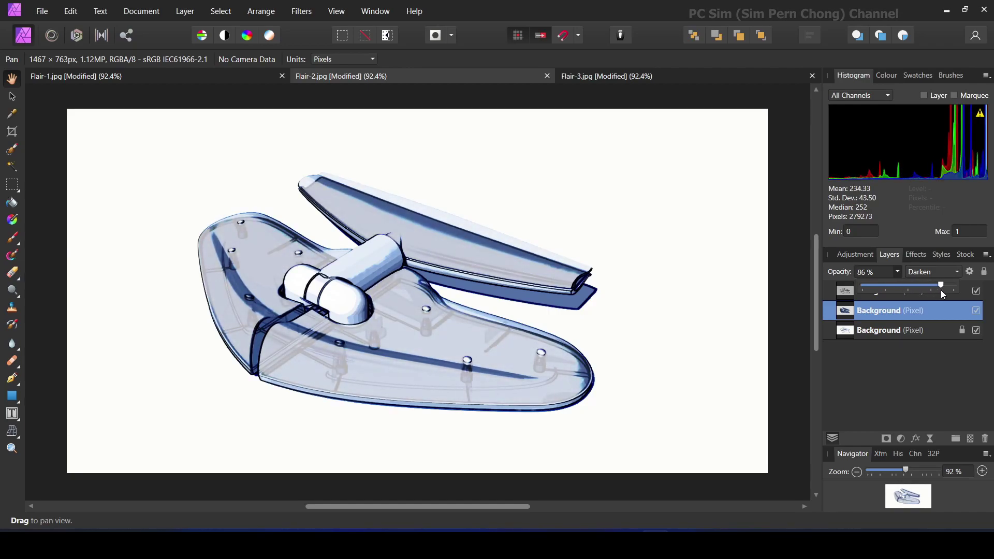